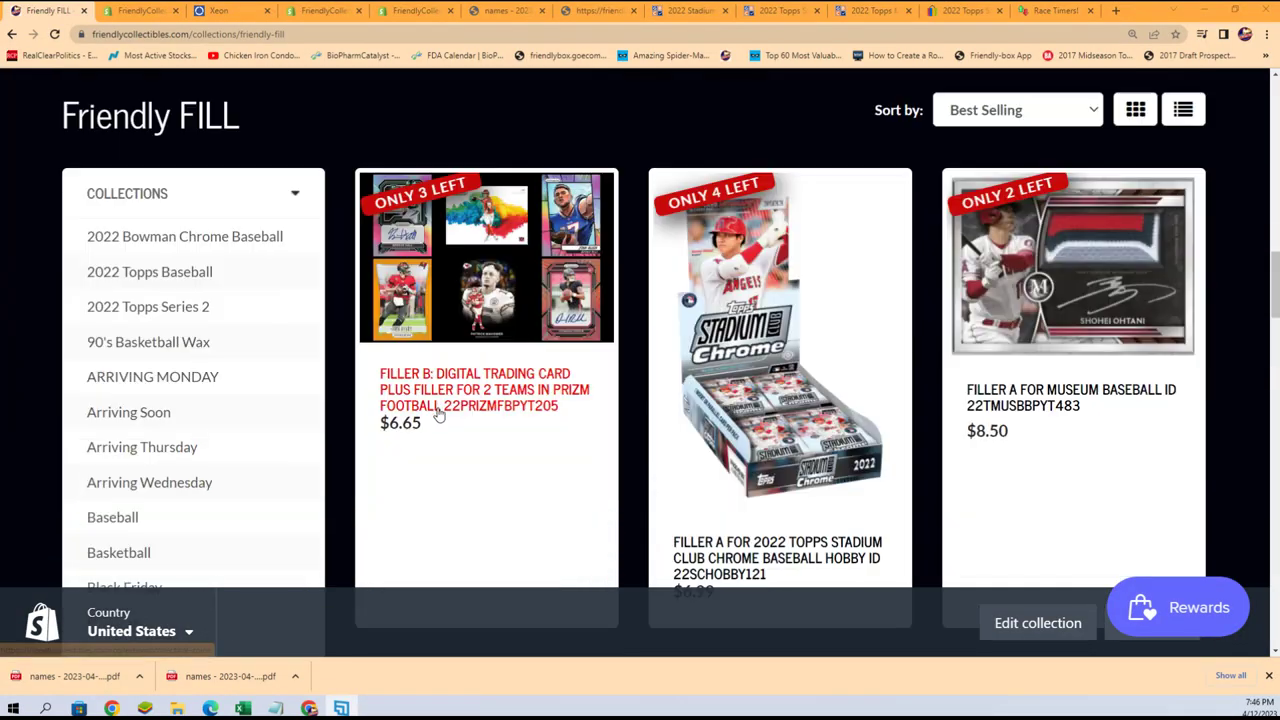
# Browse the Friendly FILL collection and open the Filler B listing for the 2023 Topps Big League division break, ID BIGLEAGUE602.
pyautogui.scroll(-9, 449, 418)
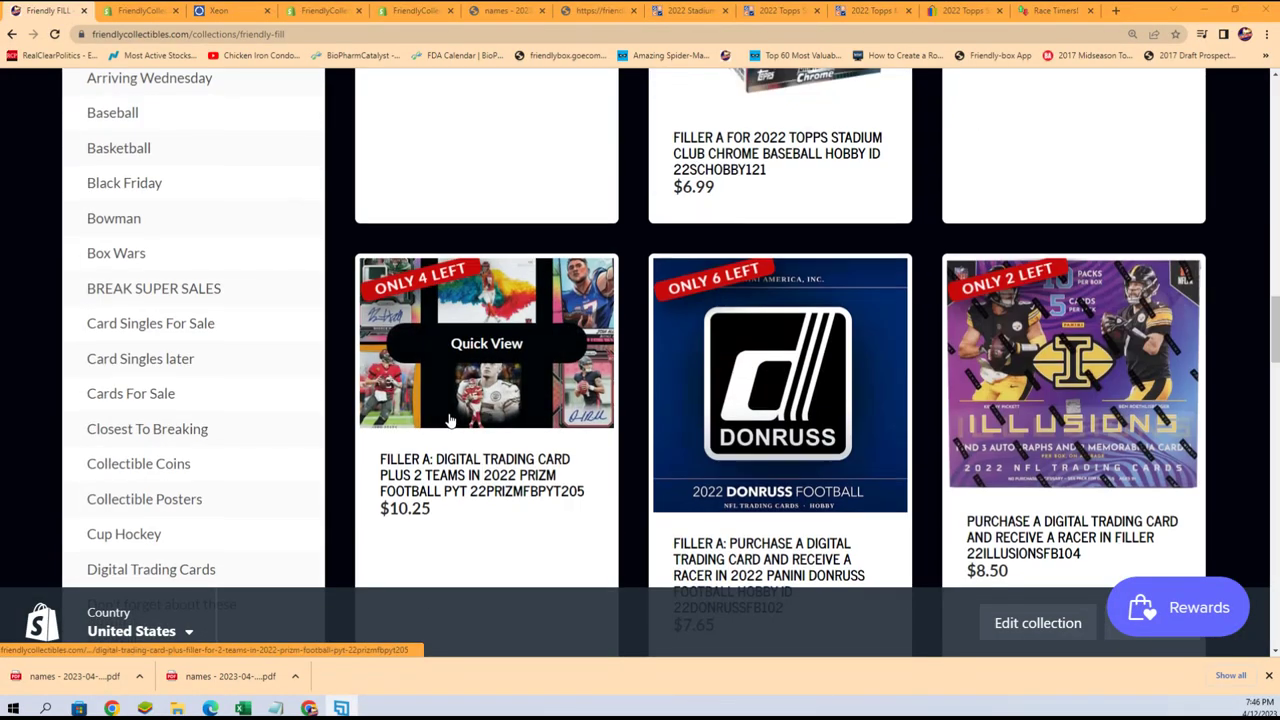
pyautogui.scroll(-10, 449, 424)
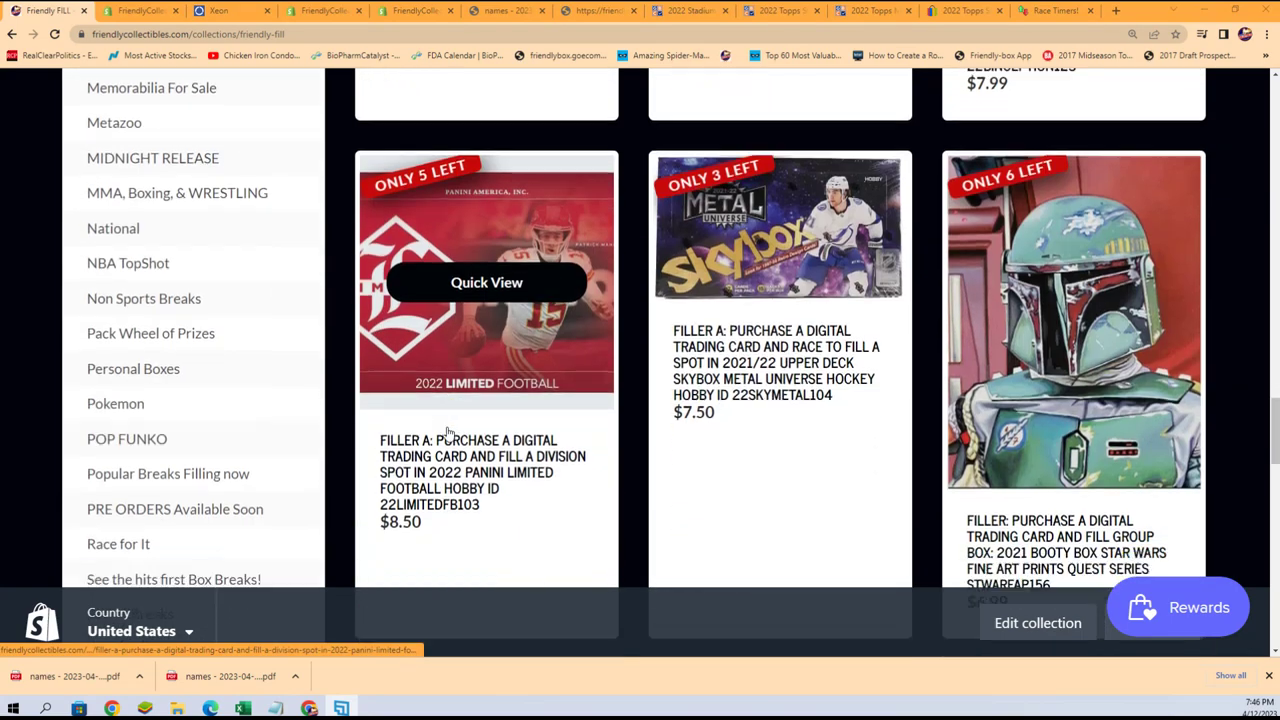
pyautogui.scroll(3, 446, 438)
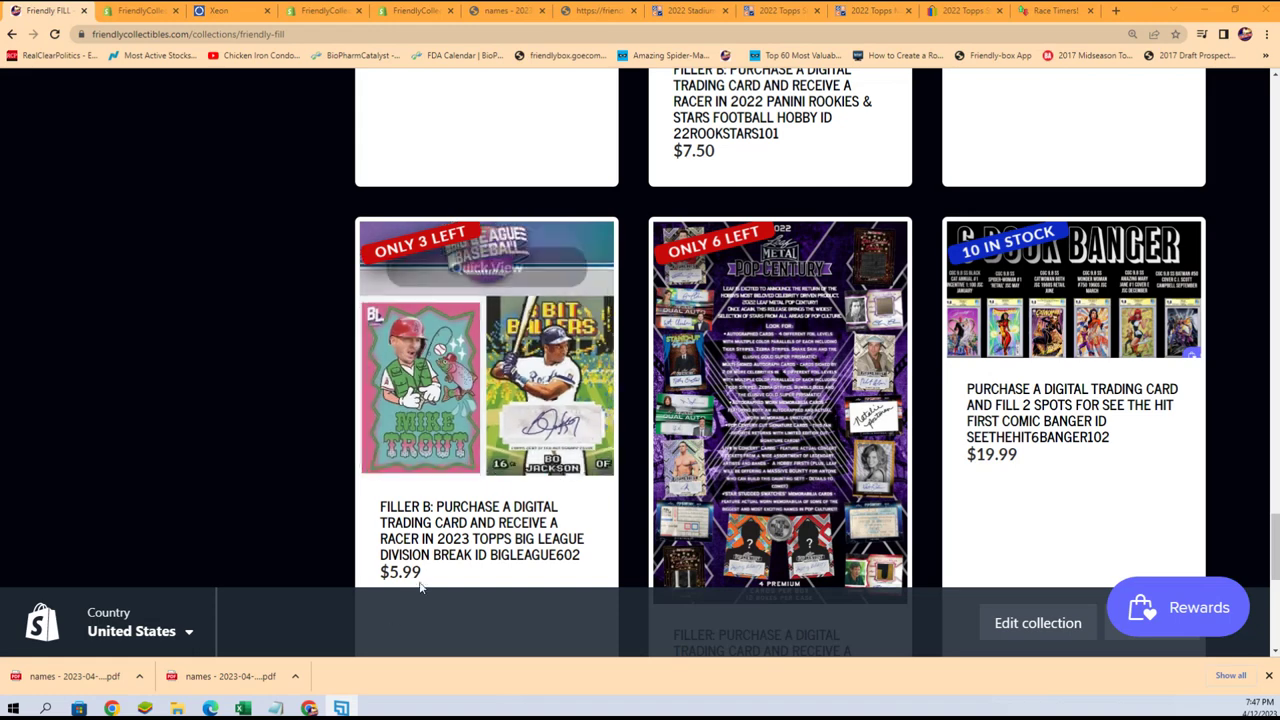
pyautogui.click(460, 522)
pyautogui.scroll(-7, 462, 501)
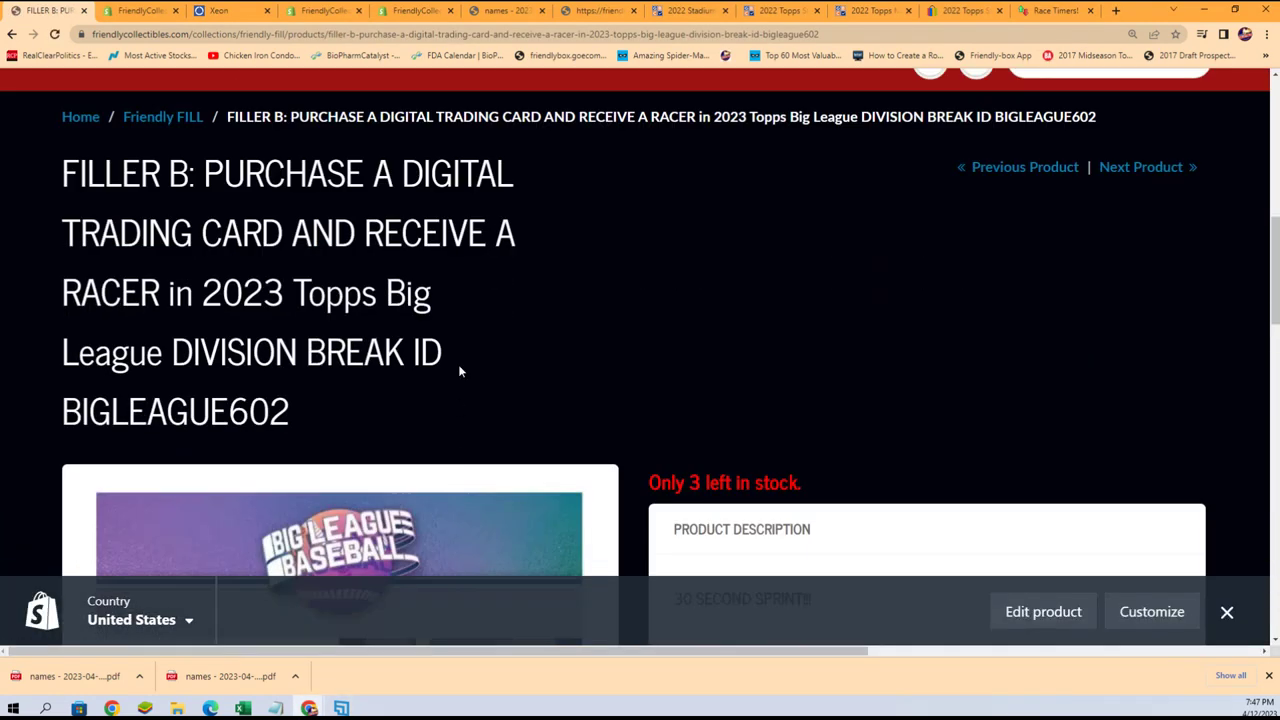
# Copy the web address of the BIGLEAGUE602 filler product page.
pyautogui.rightClick(304, 37)
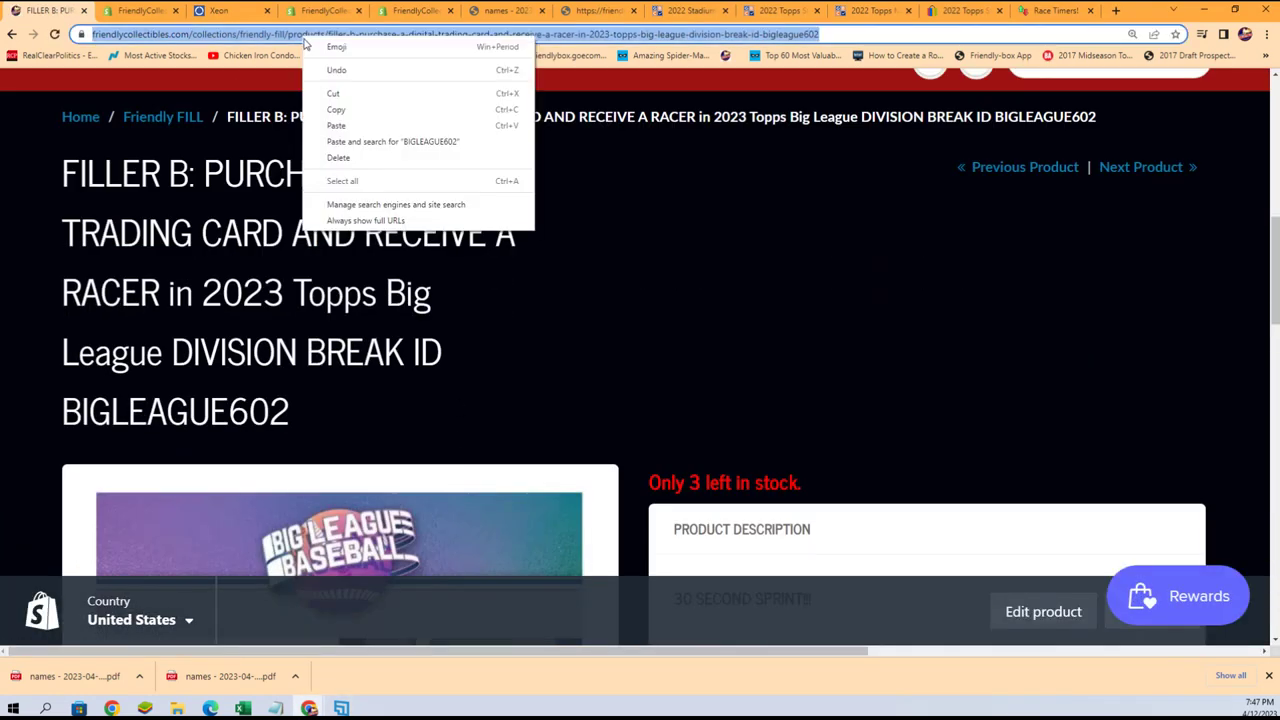
pyautogui.click(332, 104)
pyautogui.hotkey('alt', 'Tab')
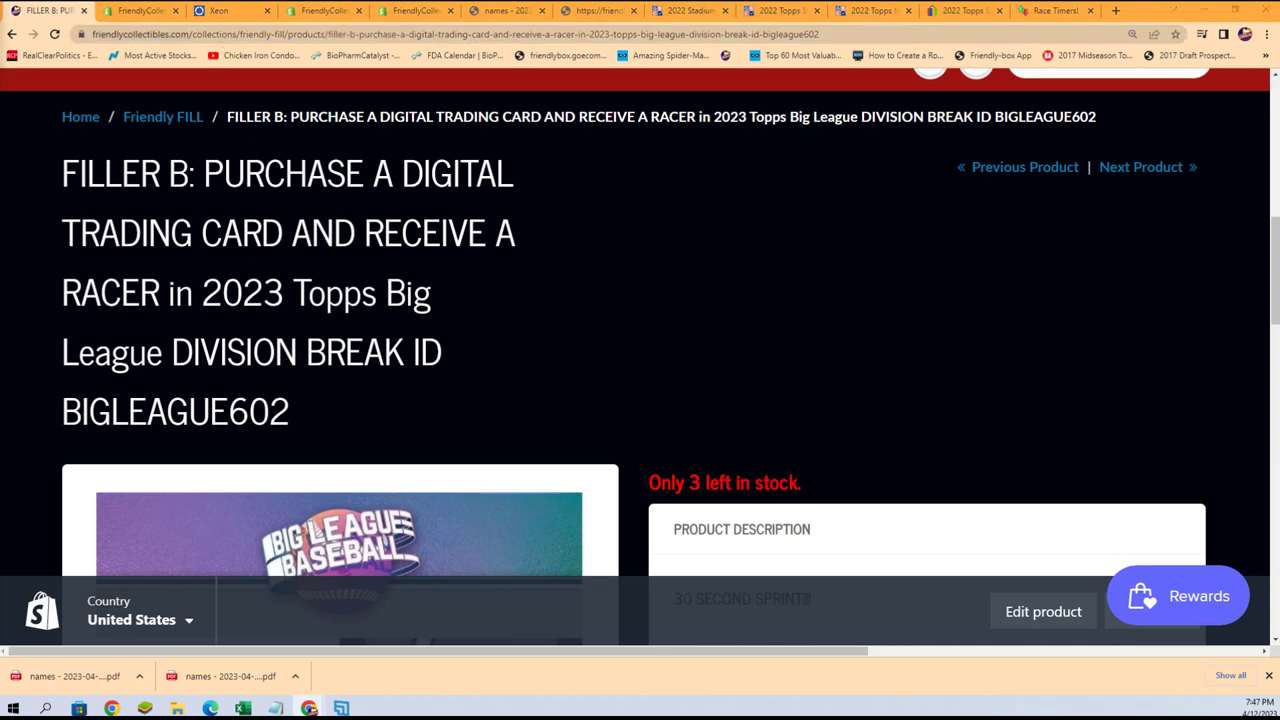
pyautogui.scroll(5, 695, 418)
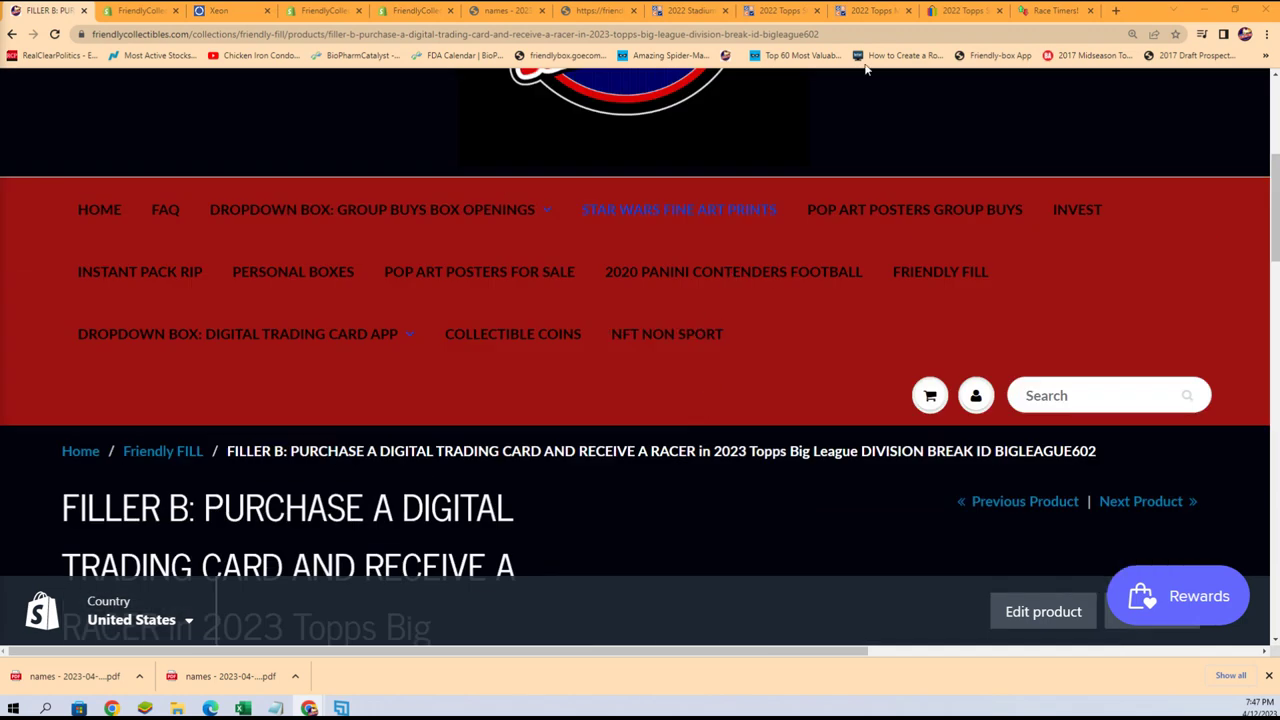
# Bring up the Online-Stopwatch Race Timers page and copy the three racer names from the BIGLEAGUE602 list in Notepad.
pyautogui.click(1055, 10)
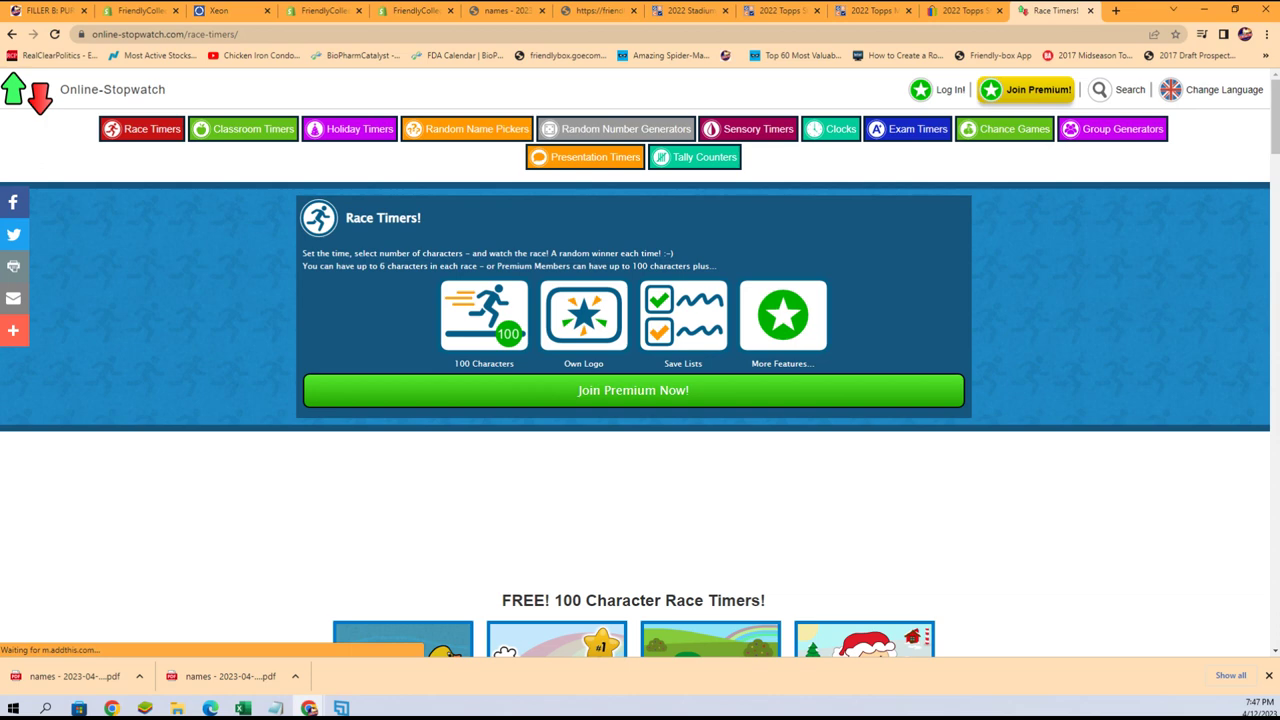
pyautogui.click(276, 708)
pyautogui.moveTo(665, 240); pyautogui.dragTo(594, 212)
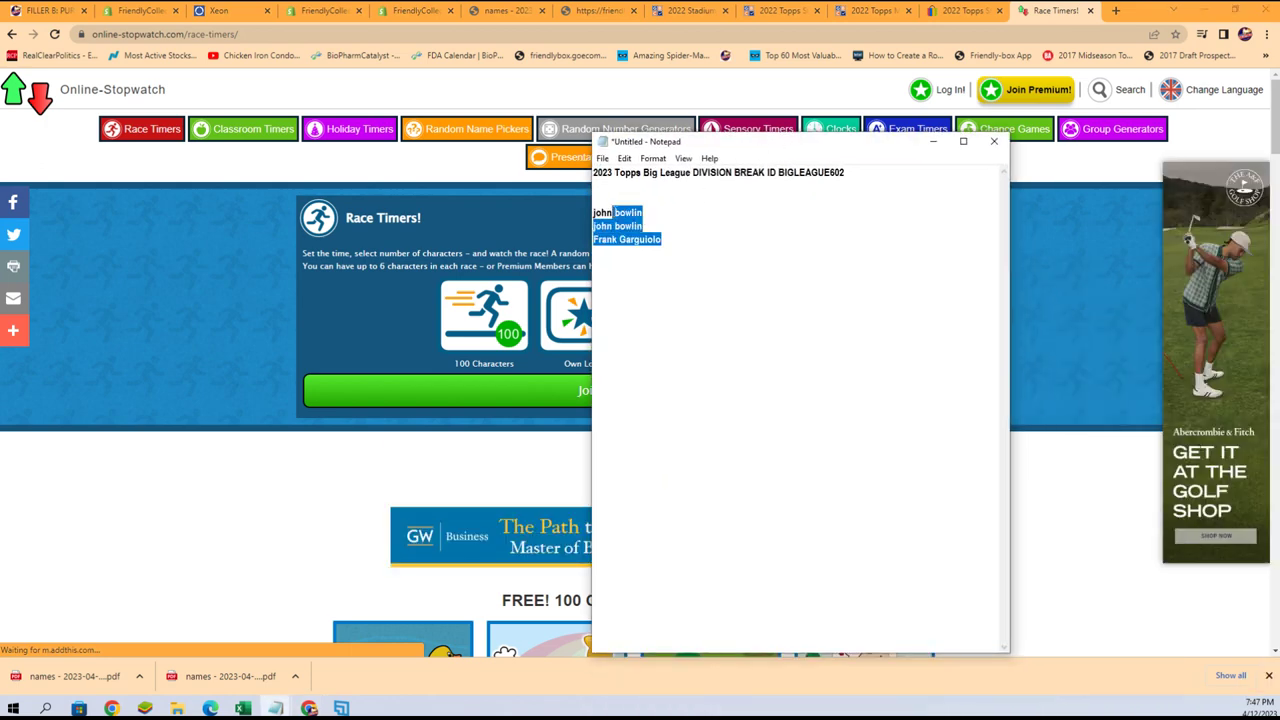
pyautogui.rightClick(626, 222)
pyautogui.click(658, 263)
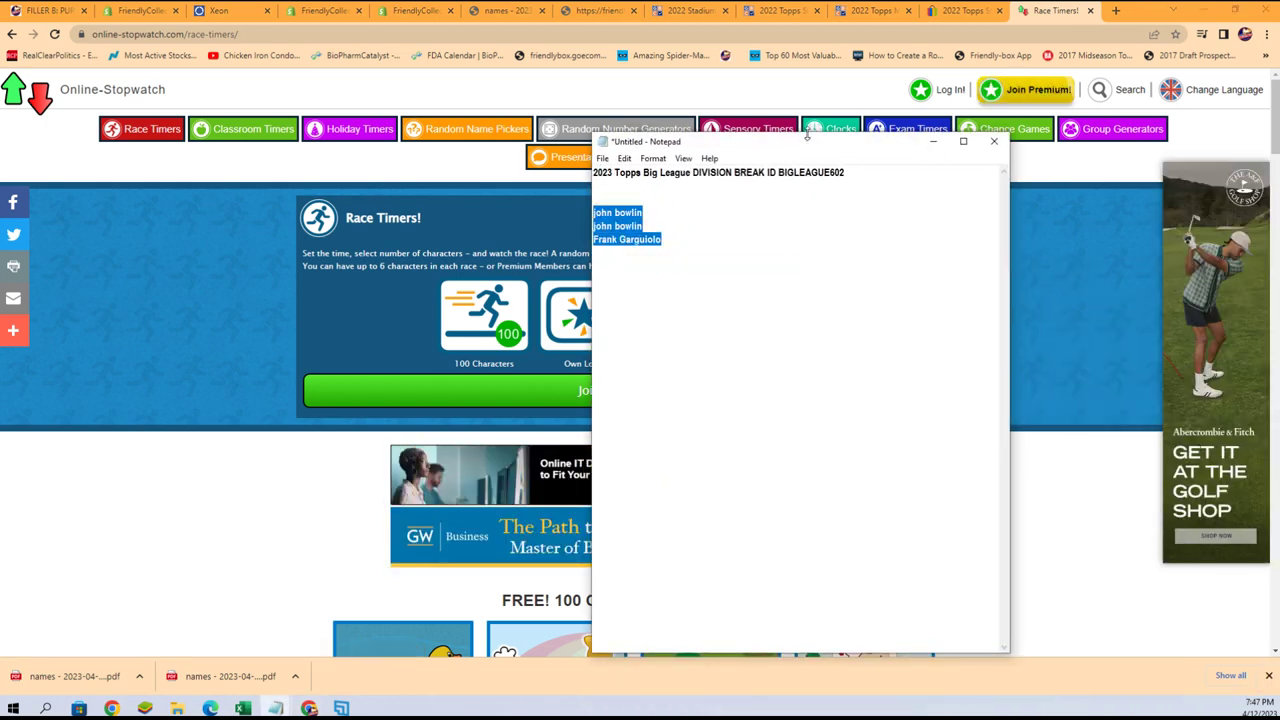
pyautogui.click(932, 141)
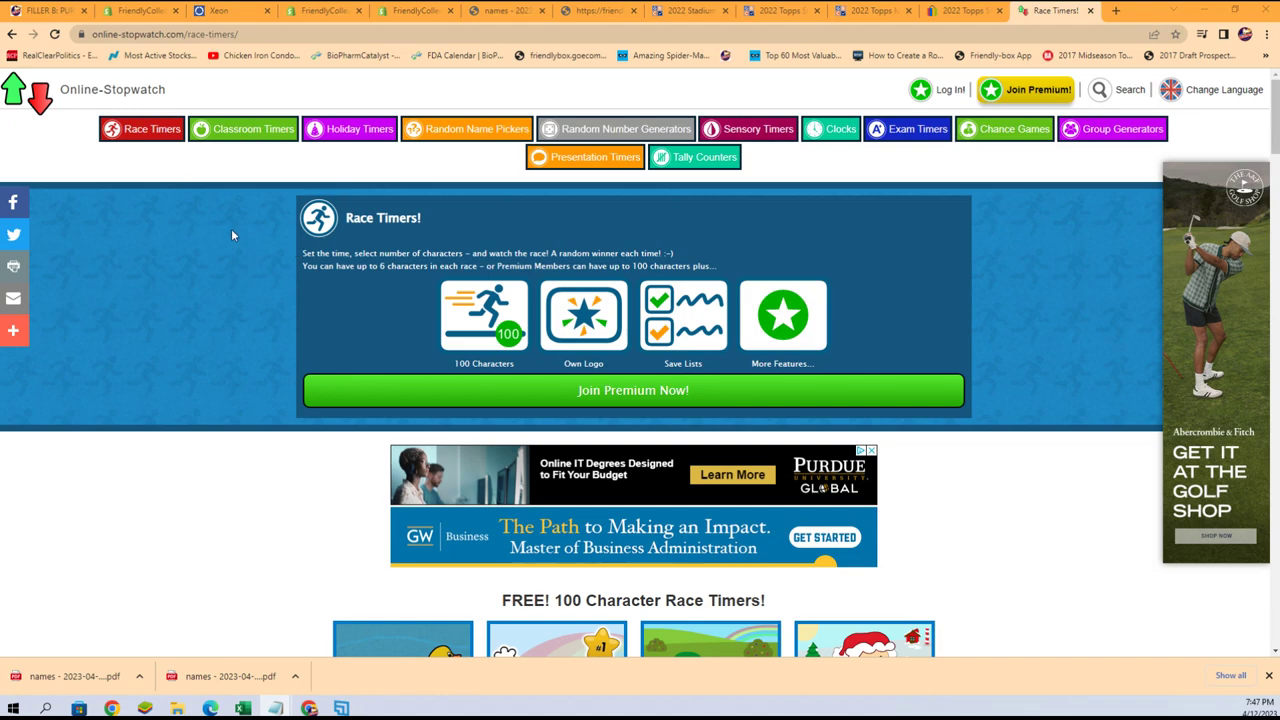
# Open the Running Race Timer from the race timers list and go to the site's log-in.
pyautogui.click(148, 129)
pyautogui.scroll(-3, 205, 343)
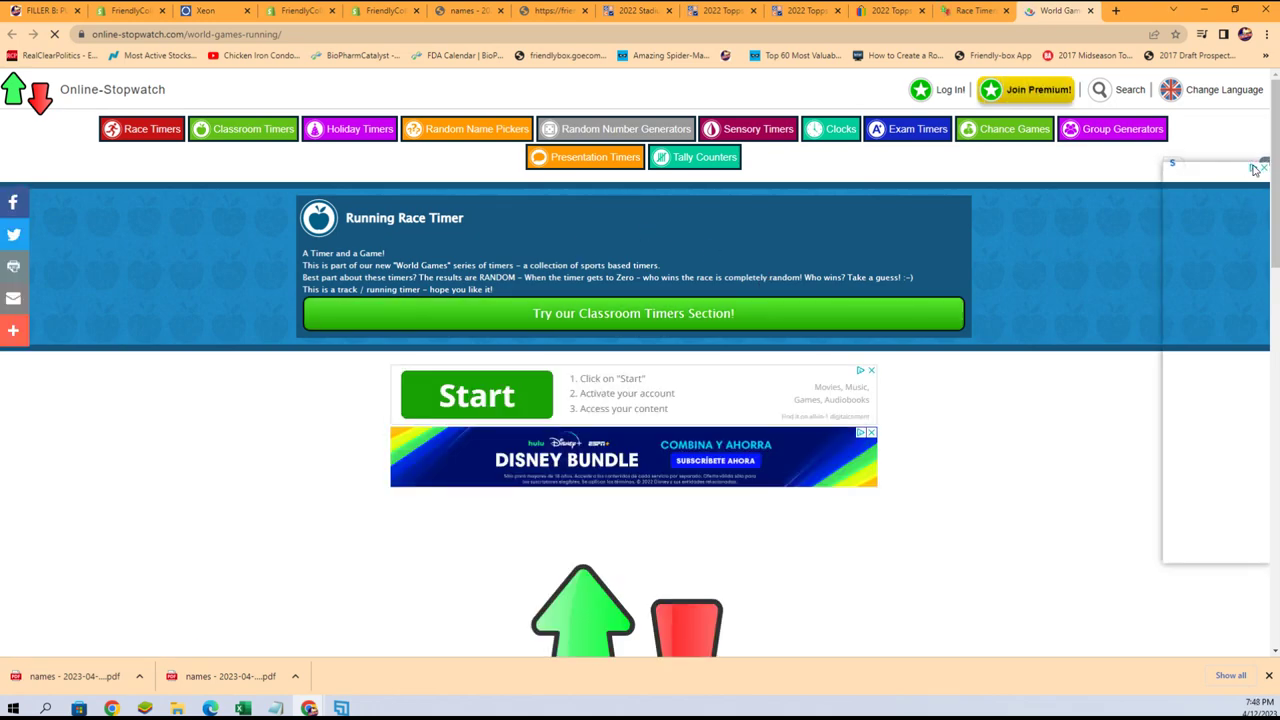
pyautogui.scroll(-3, 646, 366)
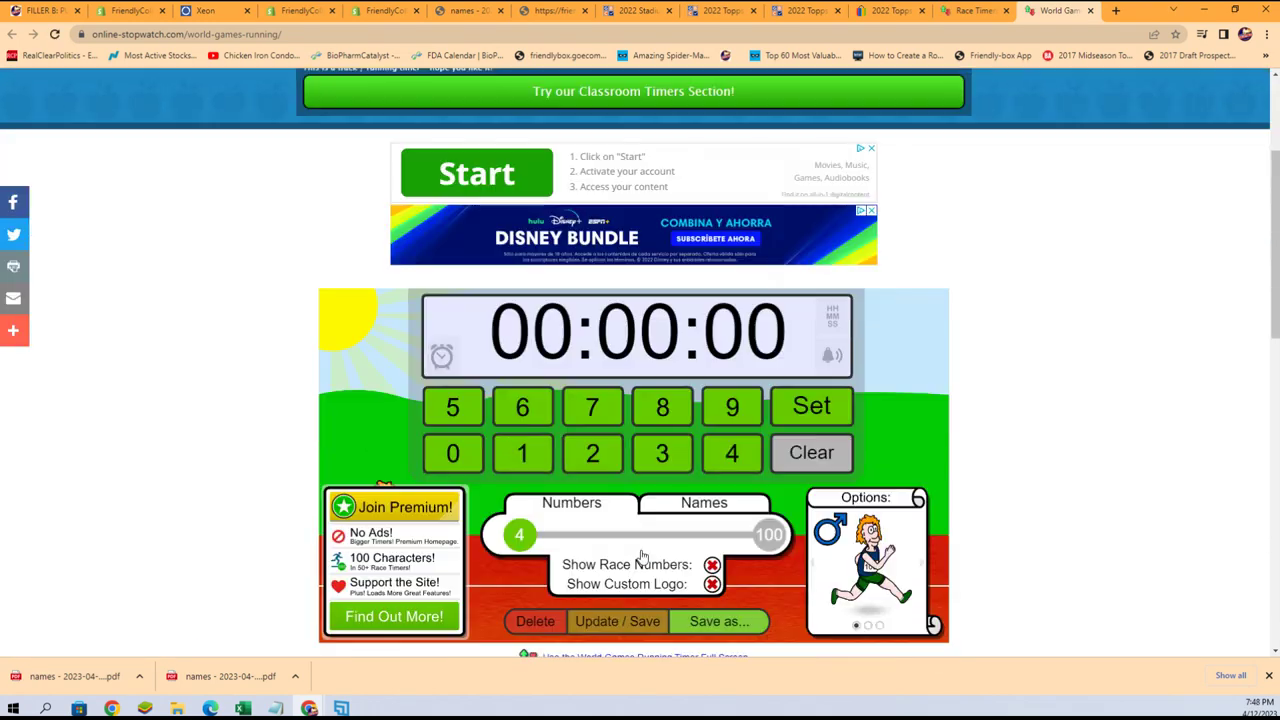
pyautogui.scroll(3, 812, 316)
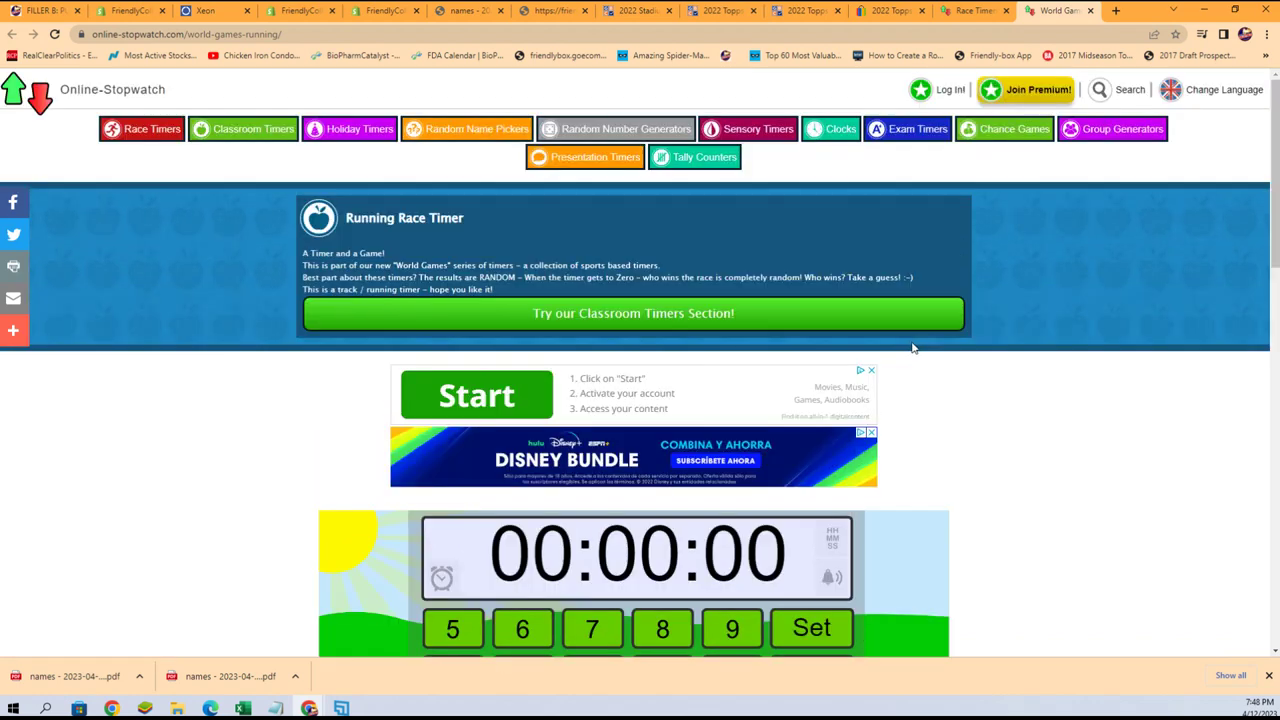
pyautogui.click(948, 91)
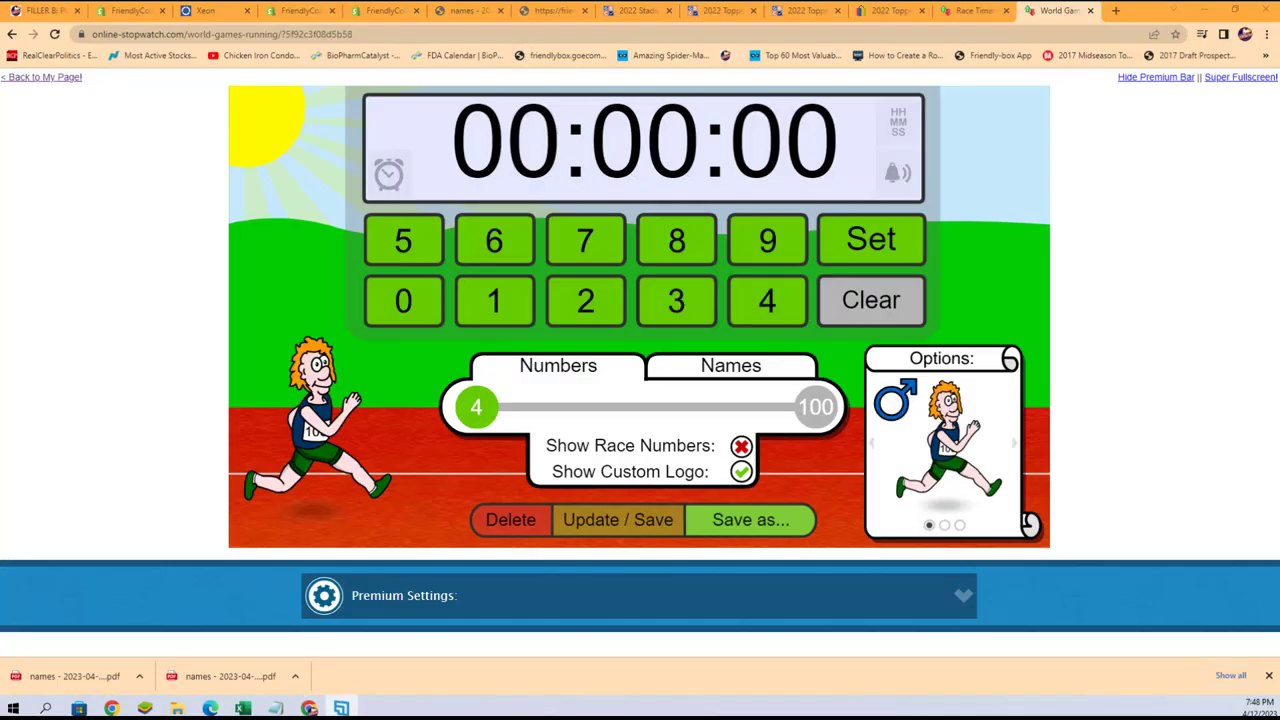
# Set the race countdown to 30 seconds and open the racer names list for editing.
pyautogui.click(676, 303)
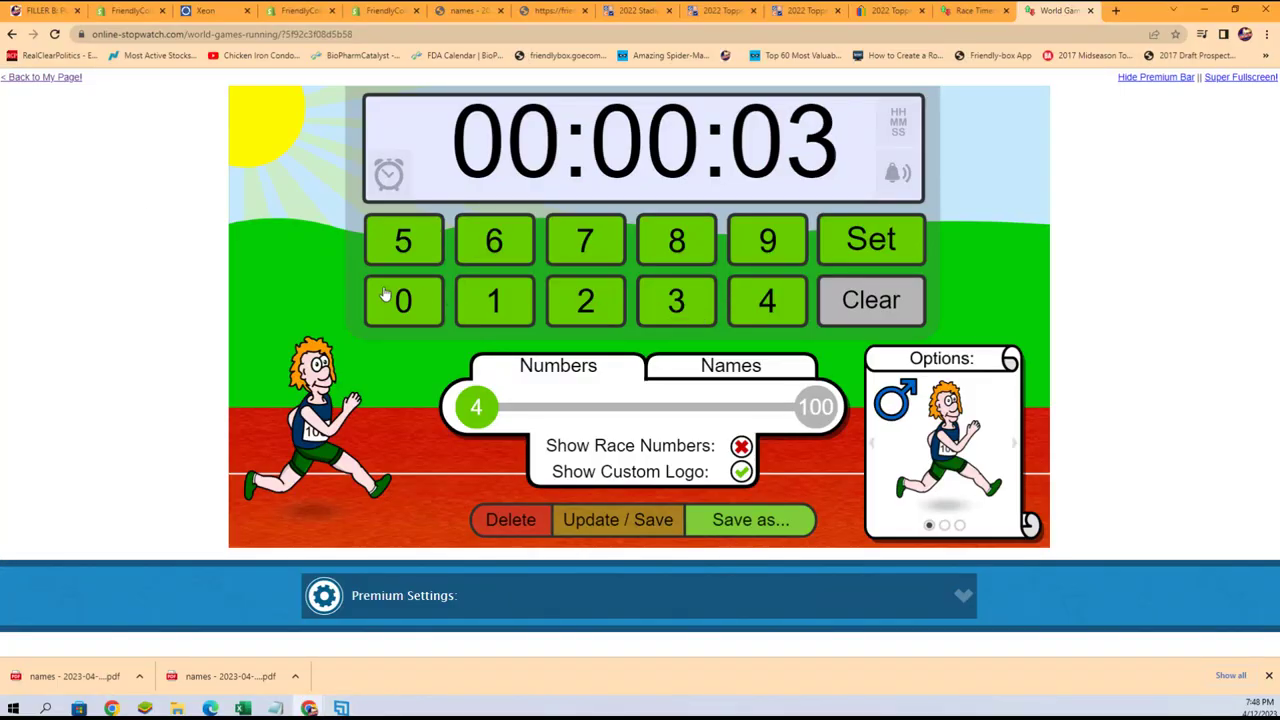
pyautogui.click(392, 296)
pyautogui.click(734, 364)
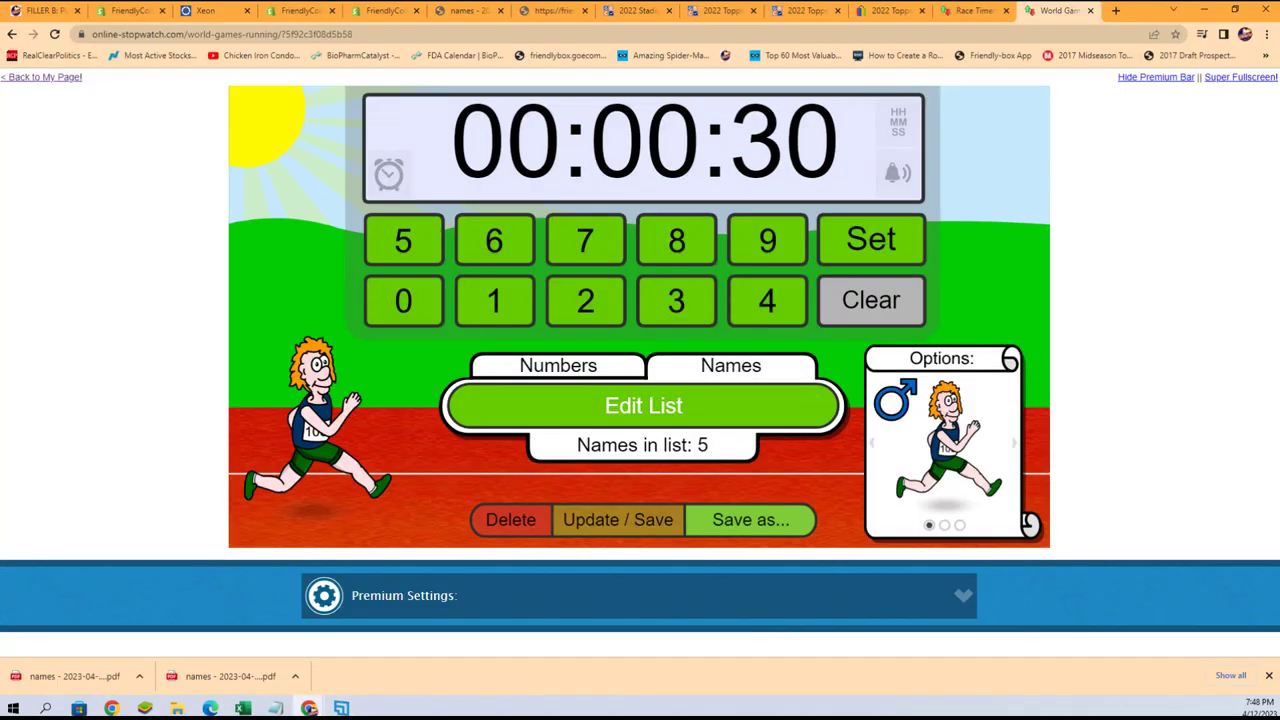
pyautogui.click(614, 410)
# Switch to Notepad, copy the three racer names again, and return to the browser.
pyautogui.hotkey('alt', 'Tab')
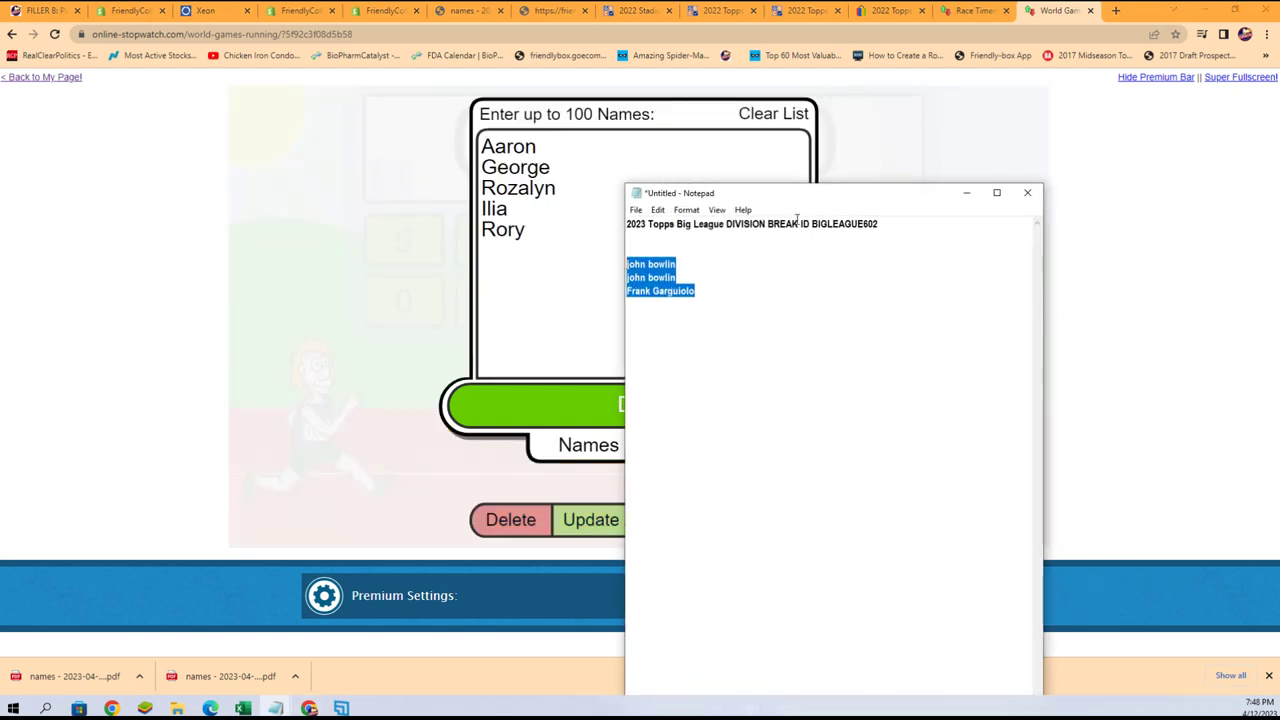
pyautogui.rightClick(665, 272)
pyautogui.click(700, 317)
pyautogui.hotkey('alt', 'Tab')
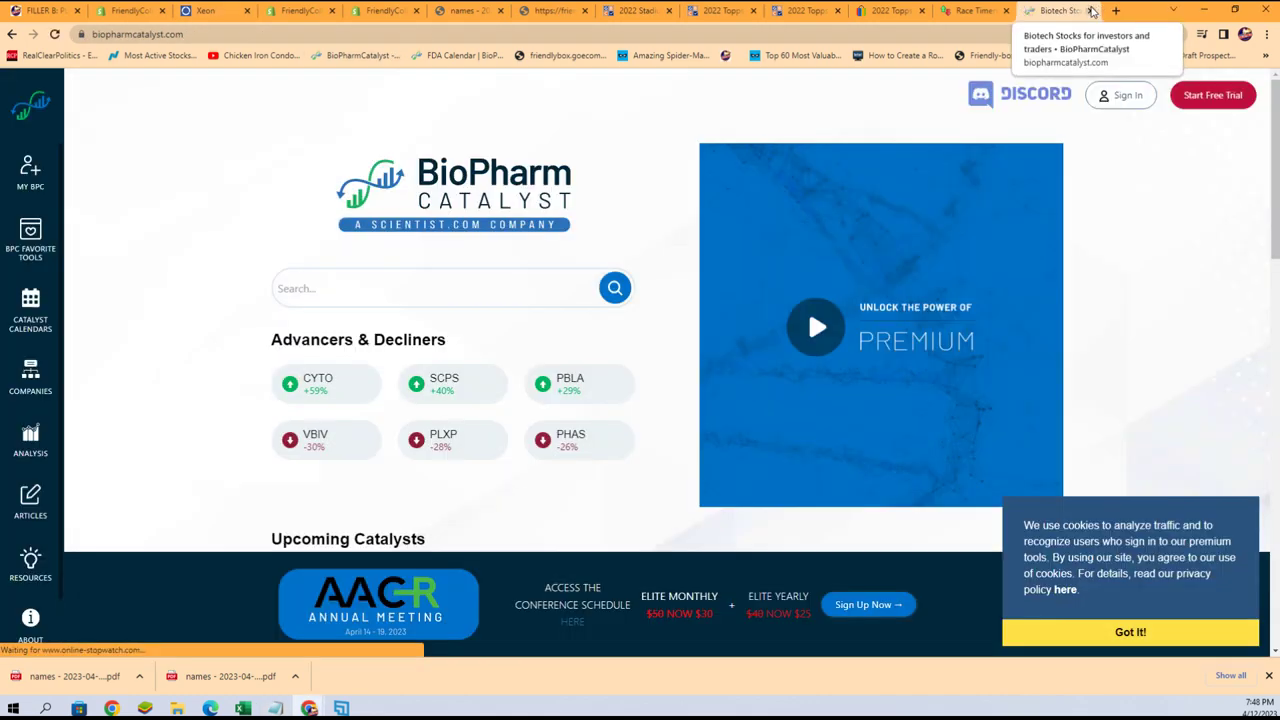
# Reopen the sports-themed Running Timer from the Race Timers page and set its countdown to 30 seconds.
pyautogui.click(1089, 10)
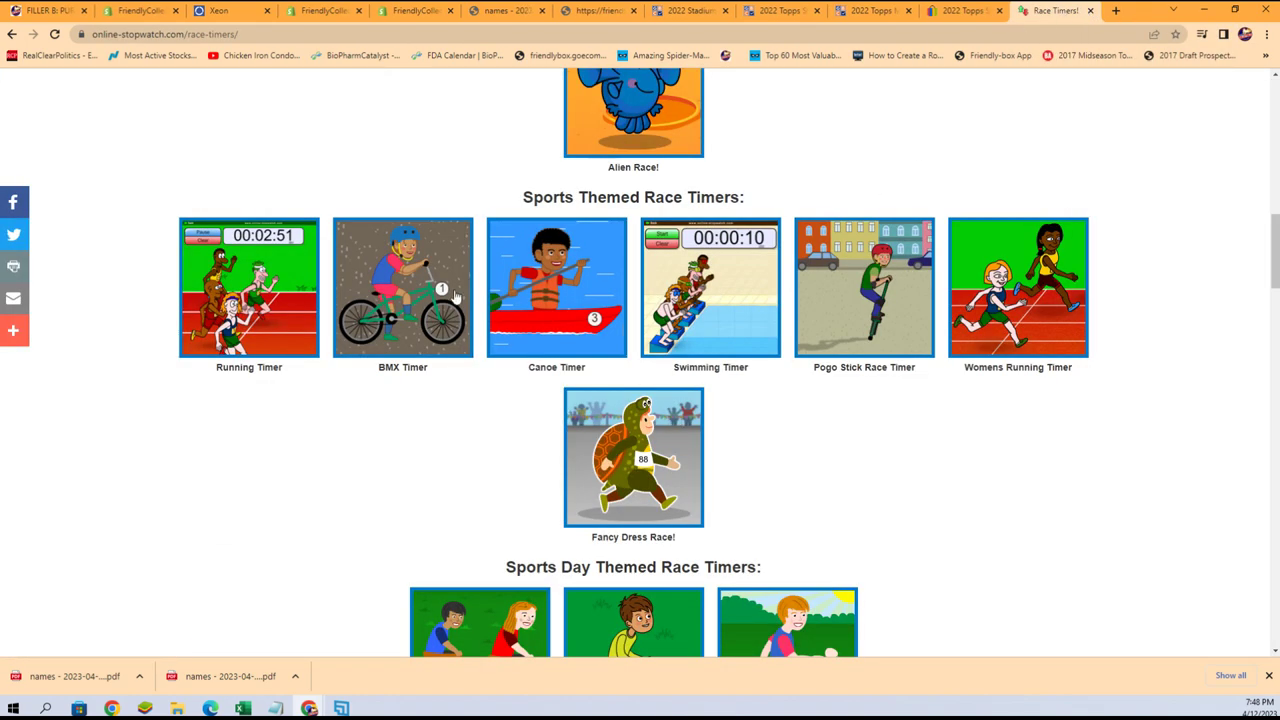
pyautogui.click(297, 305)
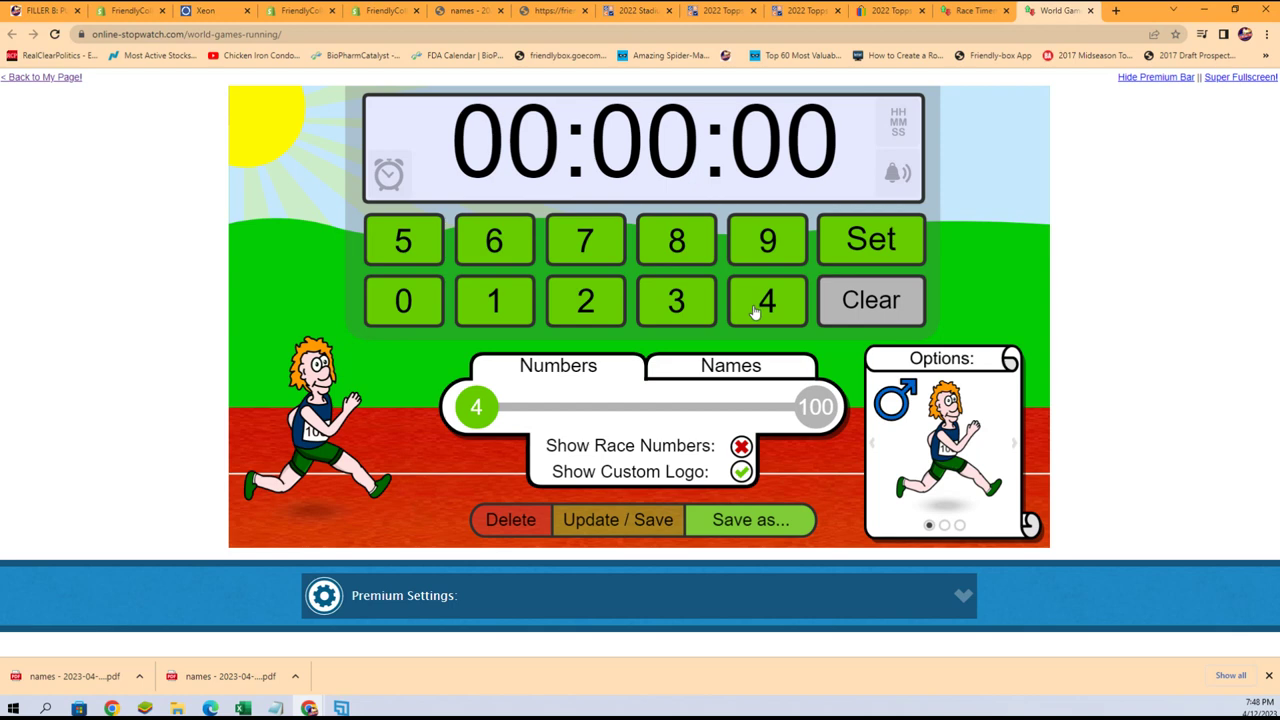
pyautogui.click(694, 298)
pyautogui.click(424, 316)
# Use named racers and replace the default names list with the three copied racer names.
pyautogui.click(730, 365)
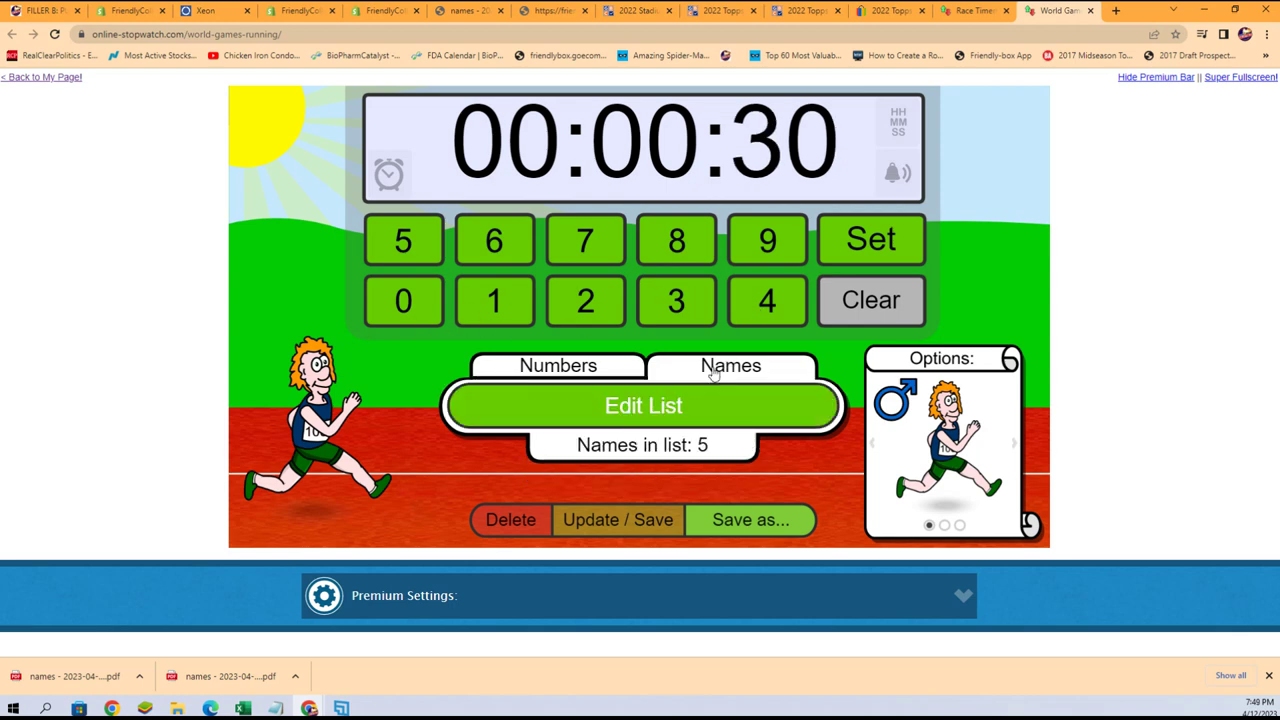
pyautogui.click(650, 406)
pyautogui.moveTo(545, 244); pyautogui.dragTo(494, 147)
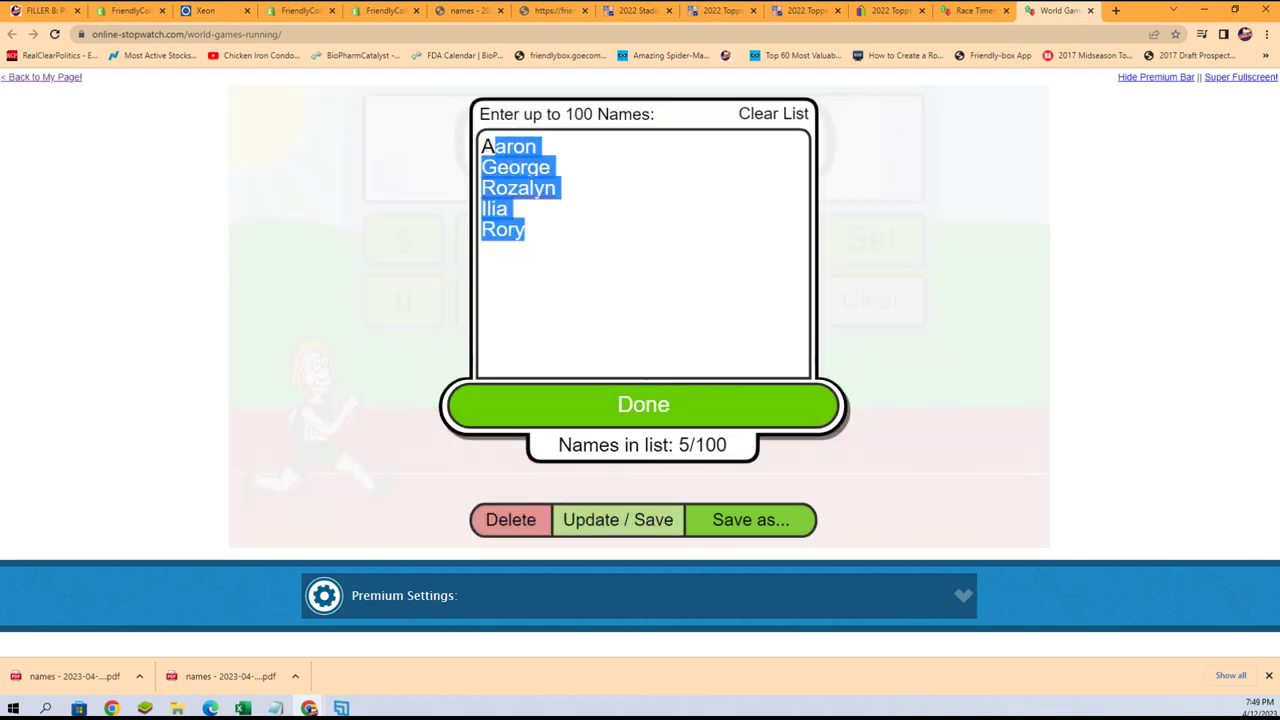
pyautogui.press('BackSpace')
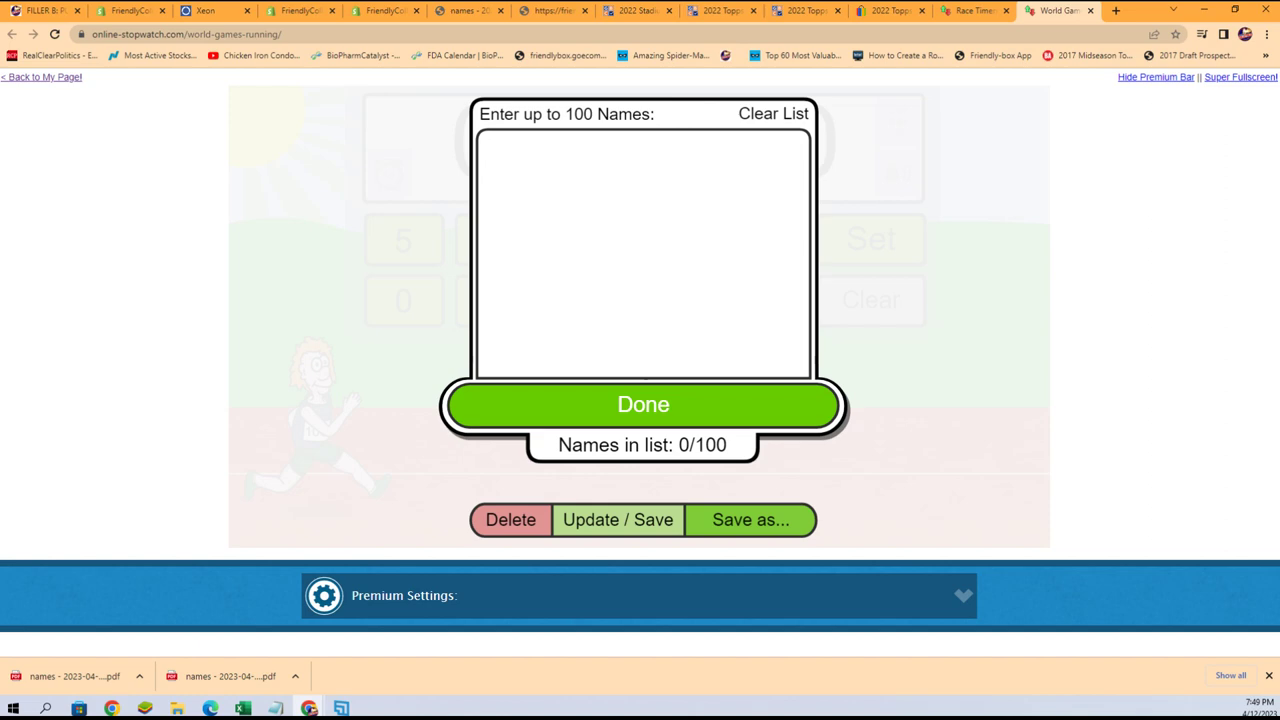
pyautogui.hotkey('ctrl', 'v')
pyautogui.click(700, 400)
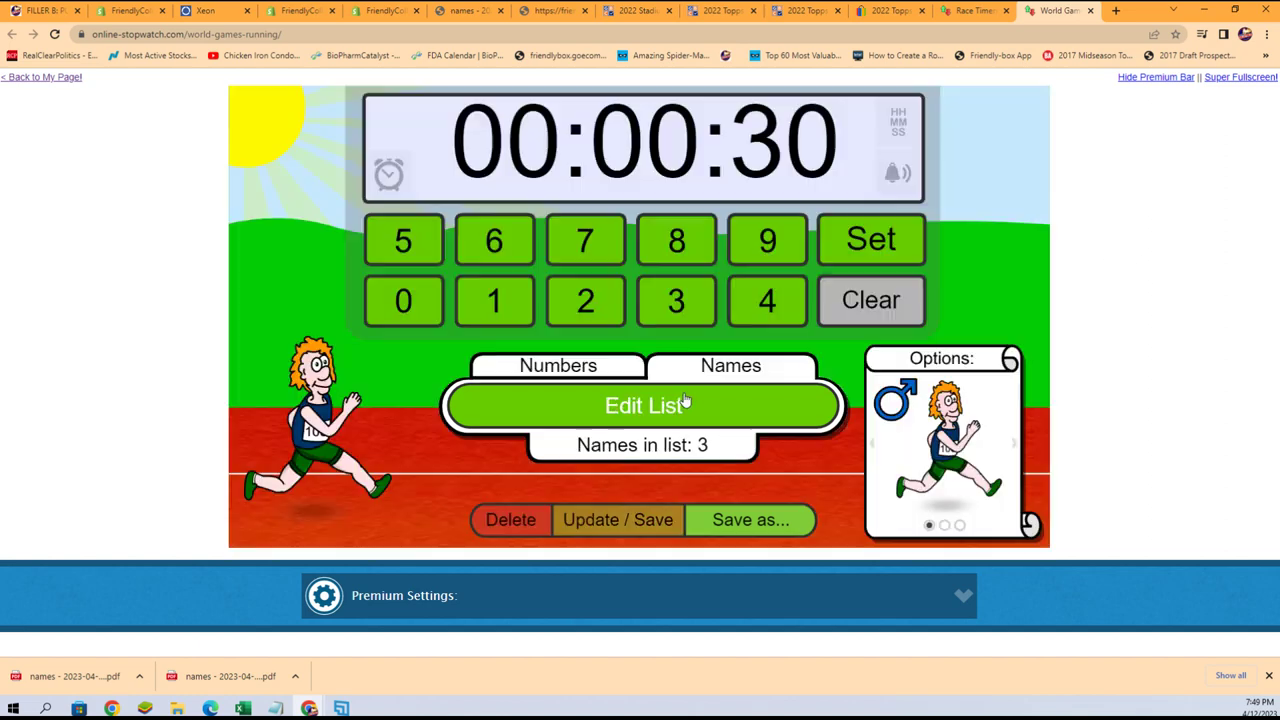
# Set up the 30-second race and shuffle the characters three times.
pyautogui.click(905, 248)
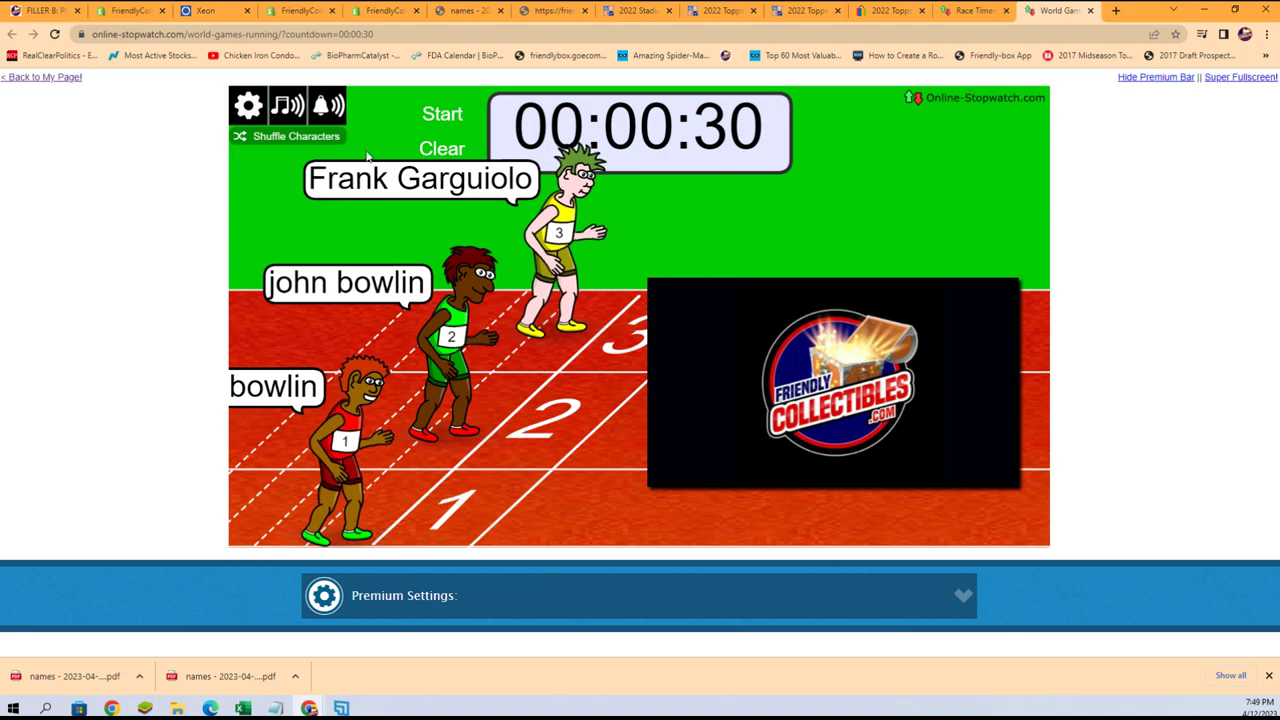
pyautogui.click(292, 145)
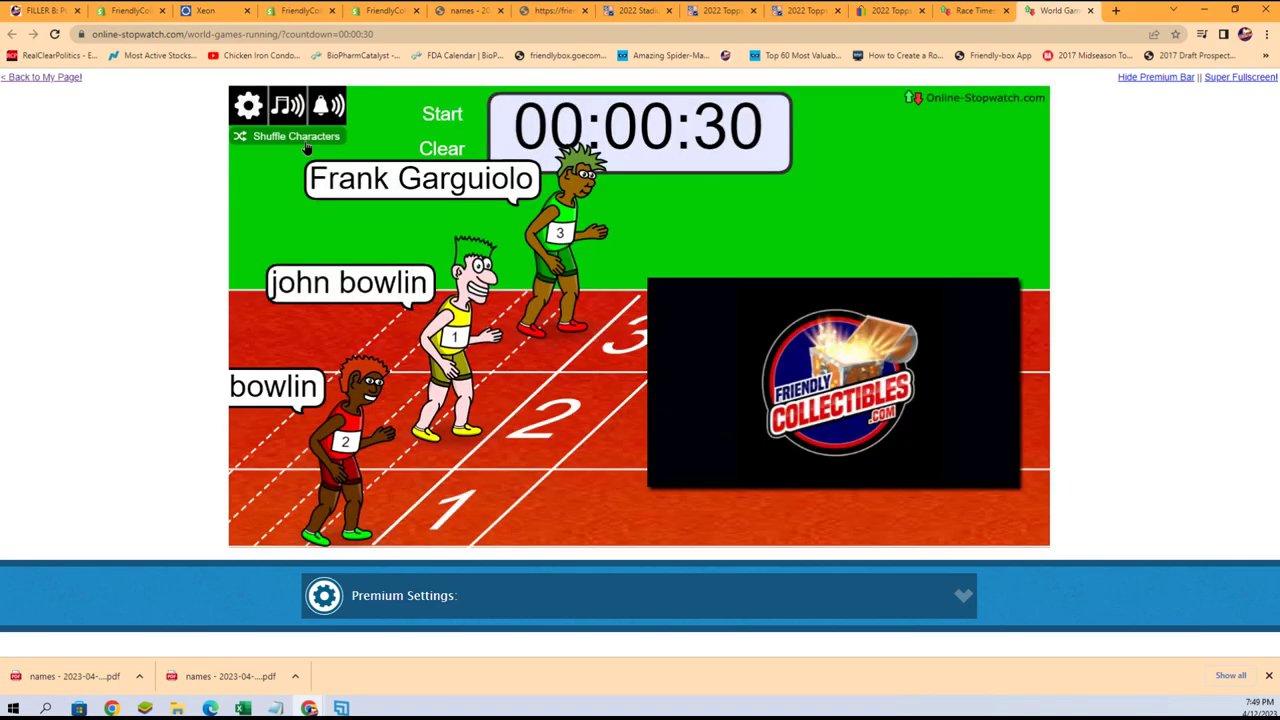
pyautogui.click(307, 145)
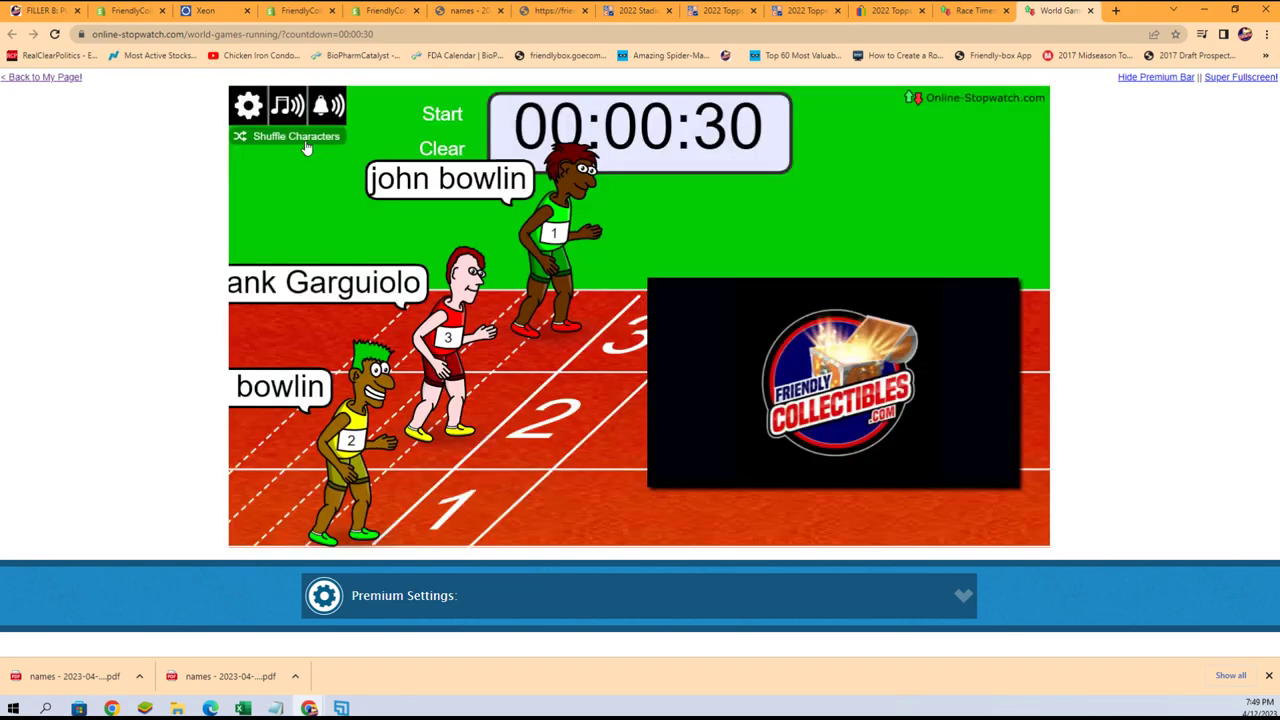
pyautogui.click(310, 148)
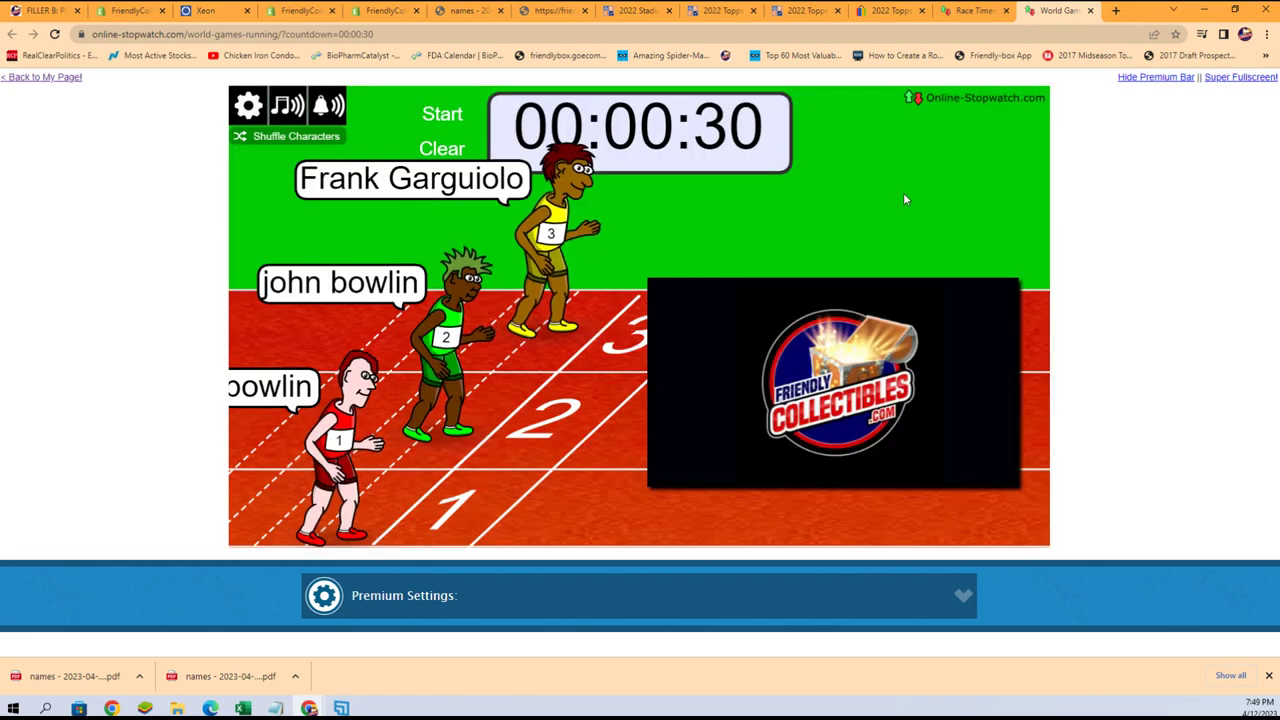
# Run the race in super fullscreen and display the final standings.
pyautogui.click(1245, 80)
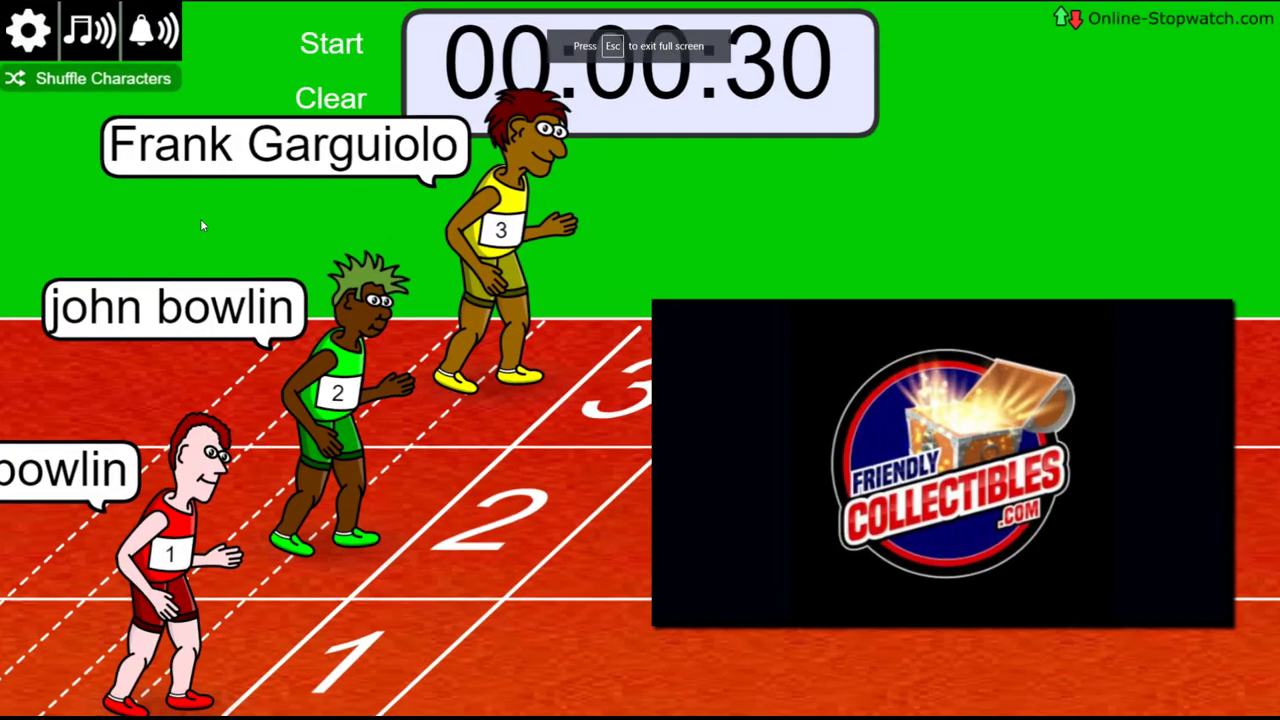
pyautogui.click(340, 45)
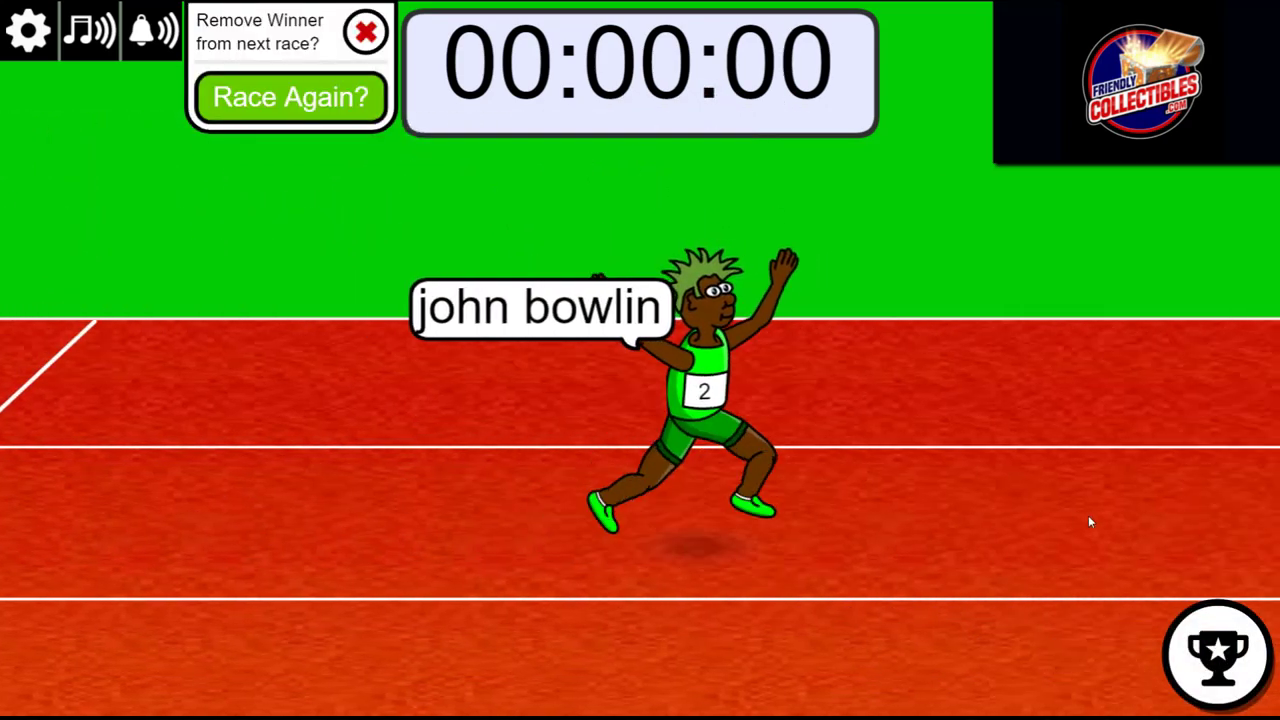
pyautogui.click(1210, 656)
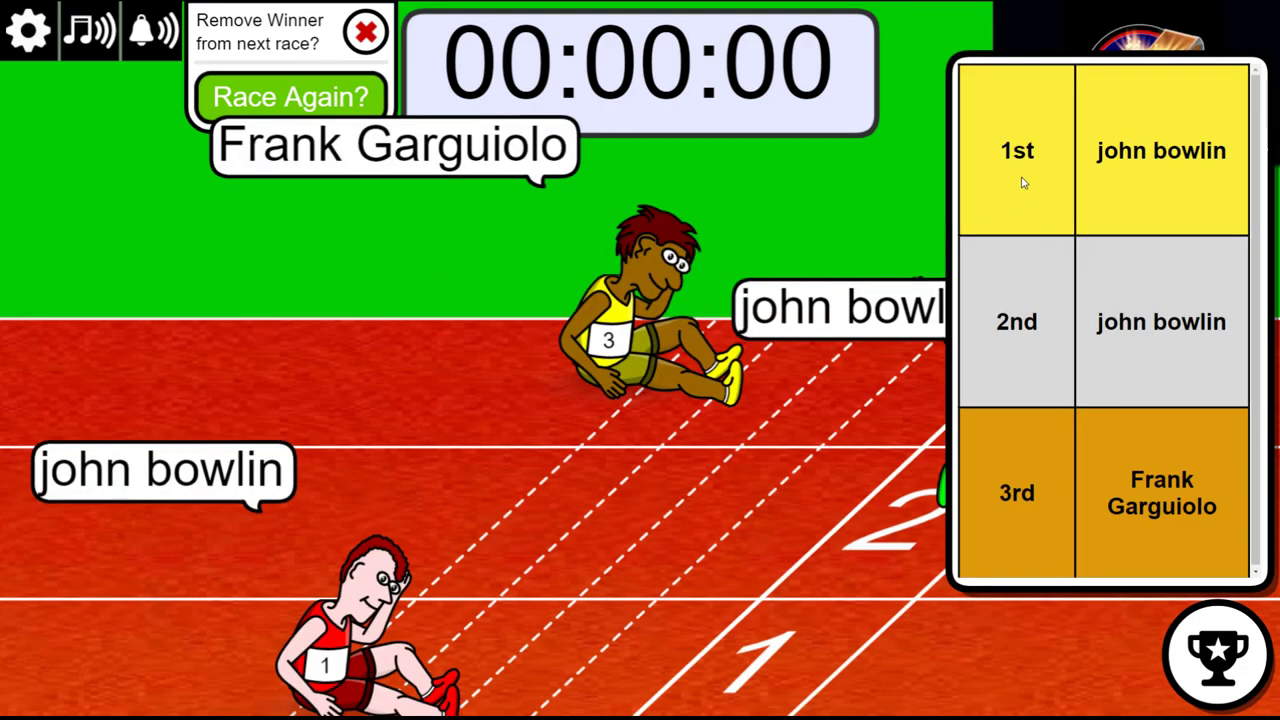
# Copy the first-place racer's name from the standings and exit the full-screen view.
pyautogui.moveTo(1090, 155); pyautogui.dragTo(1217, 152)
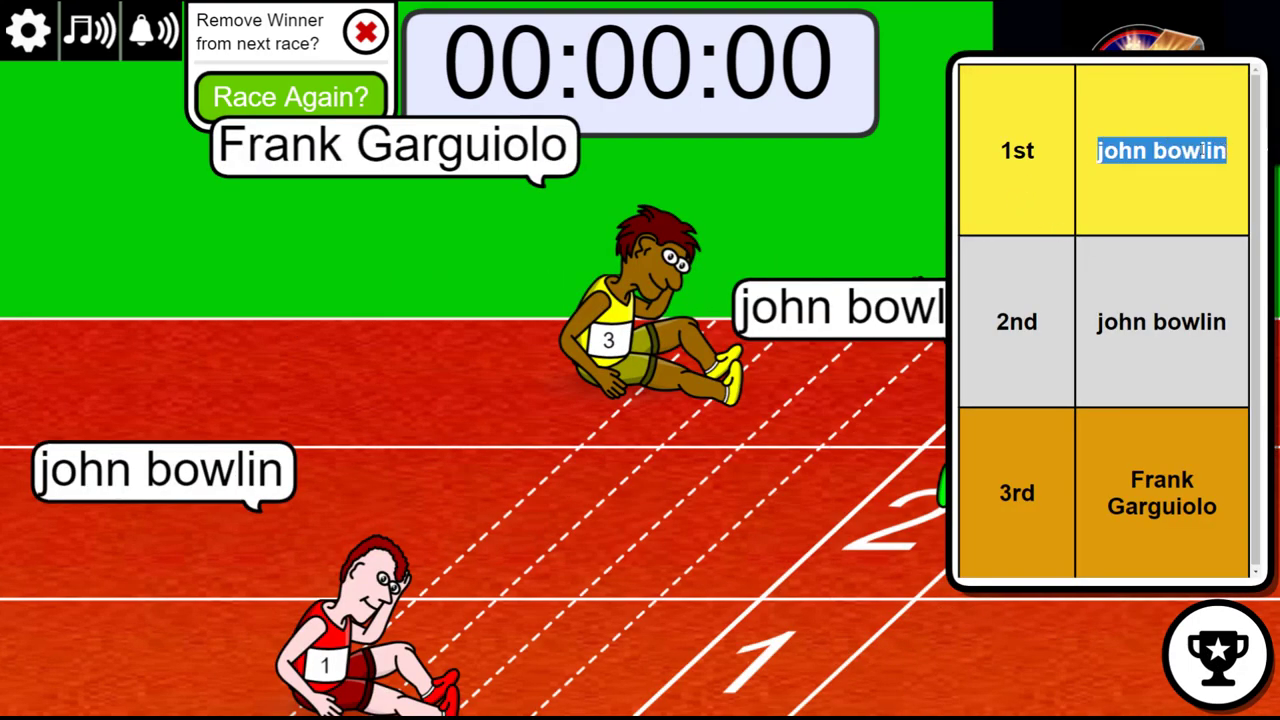
pyautogui.rightClick(1200, 151)
pyautogui.click(1180, 164)
pyautogui.hotkey('alt', 'Tab')
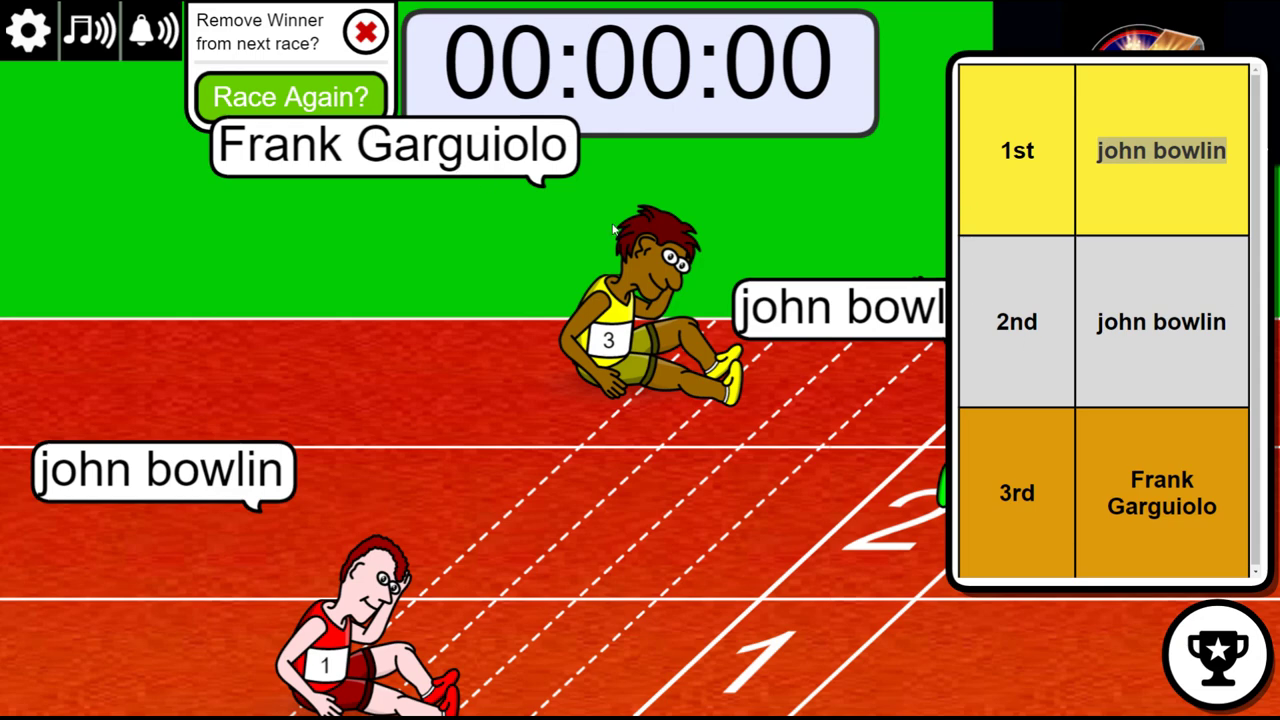
pyautogui.press('Escape')
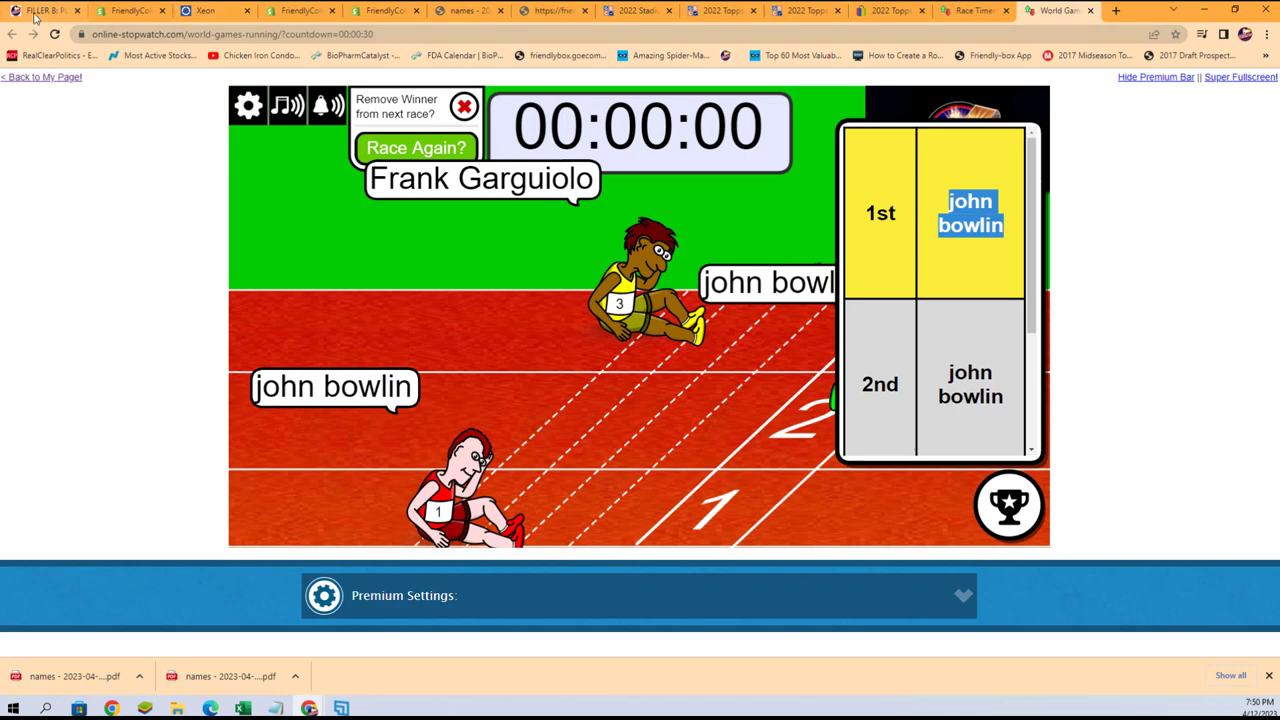
# Return to the BIGLEAGUE602 filler product page and review its race description and purchase details.
pyautogui.click(38, 12)
pyautogui.scroll(-5, 700, 390)
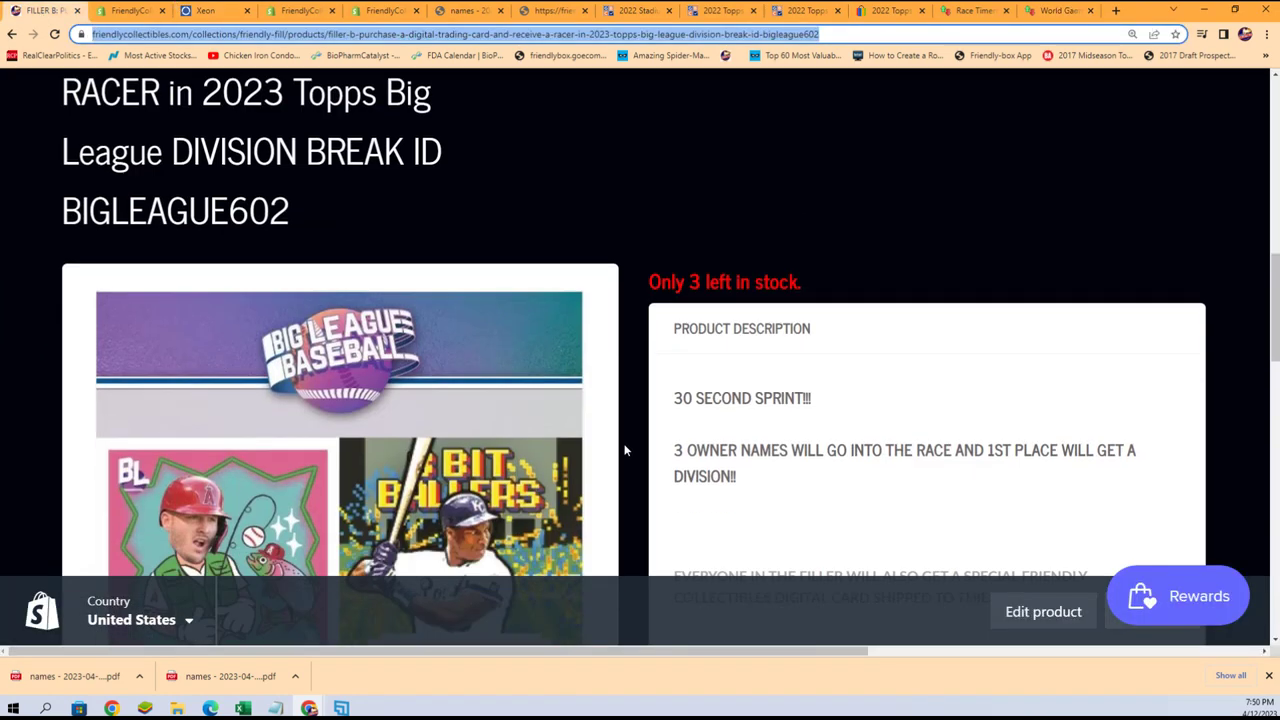
pyautogui.scroll(-2, 612, 450)
pyautogui.scroll(-1, 609, 449)
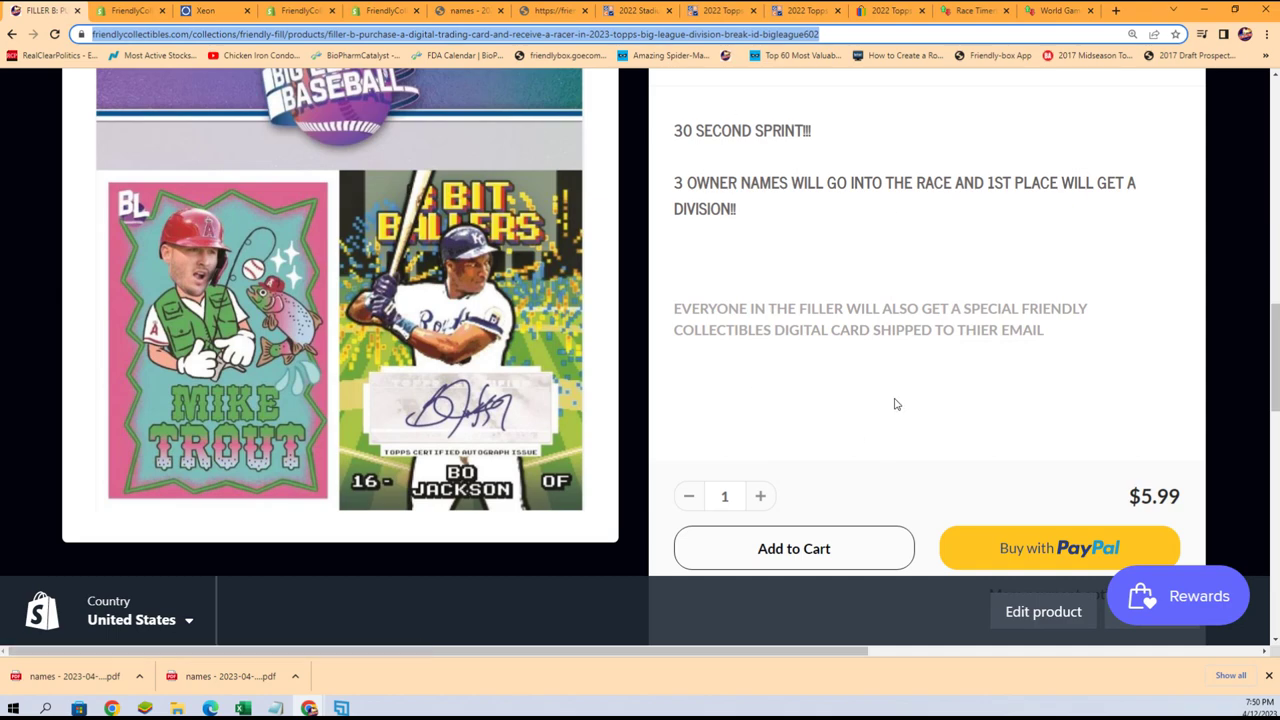
pyautogui.moveTo(1150, 475); pyautogui.dragTo(1010, 548)
pyautogui.scroll(6, 227, 254)
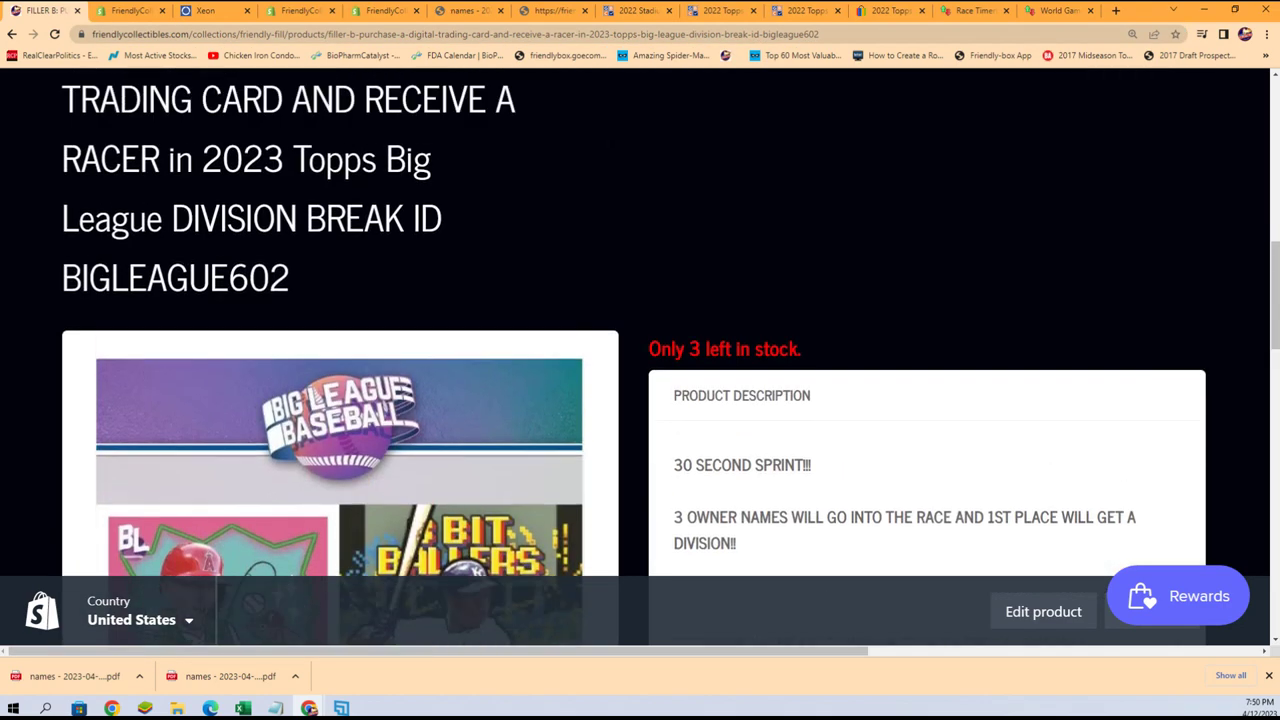
# Open the store's Baseball group-buy collection and look over the first listings.
pyautogui.moveTo(227, 258)
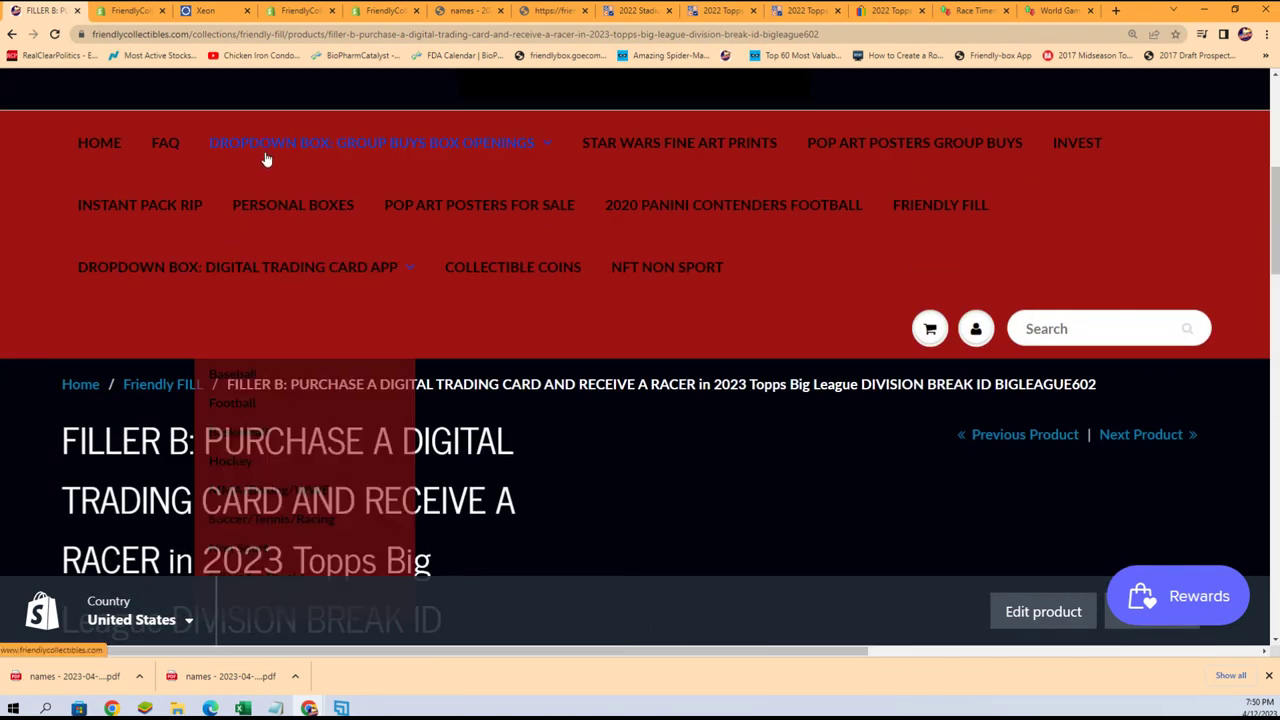
pyautogui.click(230, 381)
pyautogui.scroll(-5, 494, 354)
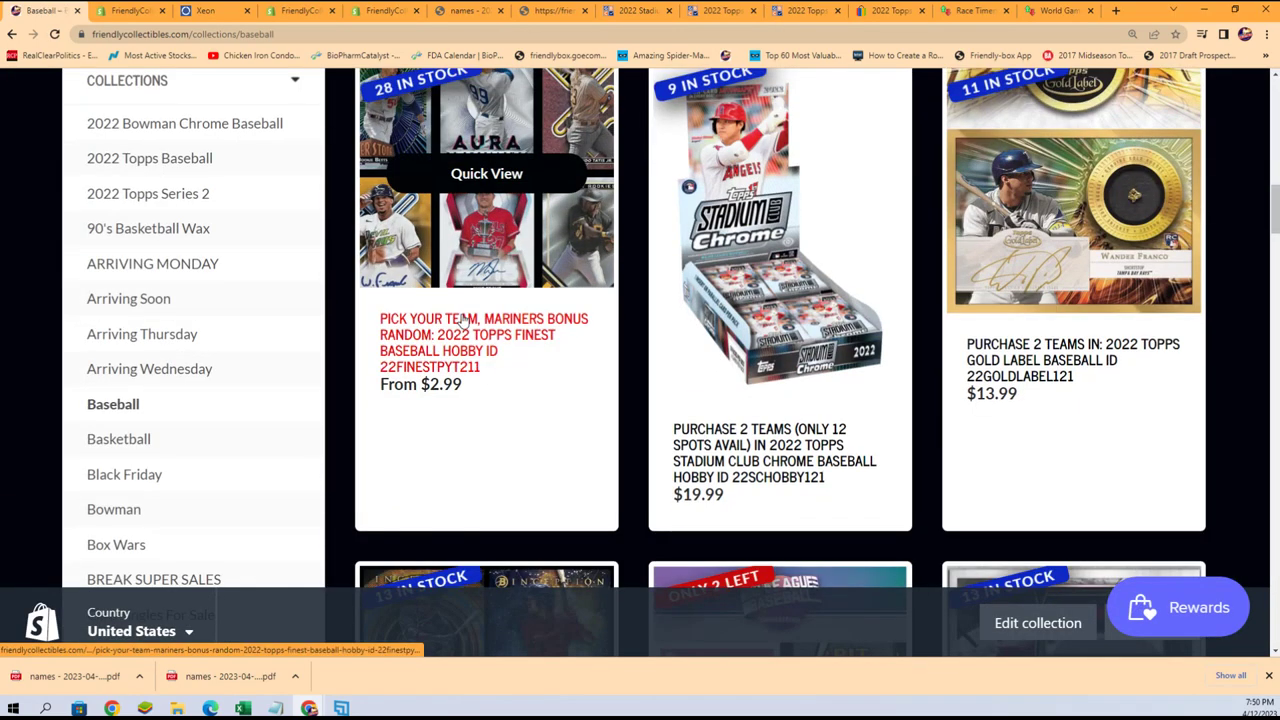
pyautogui.scroll(2, 560, 300)
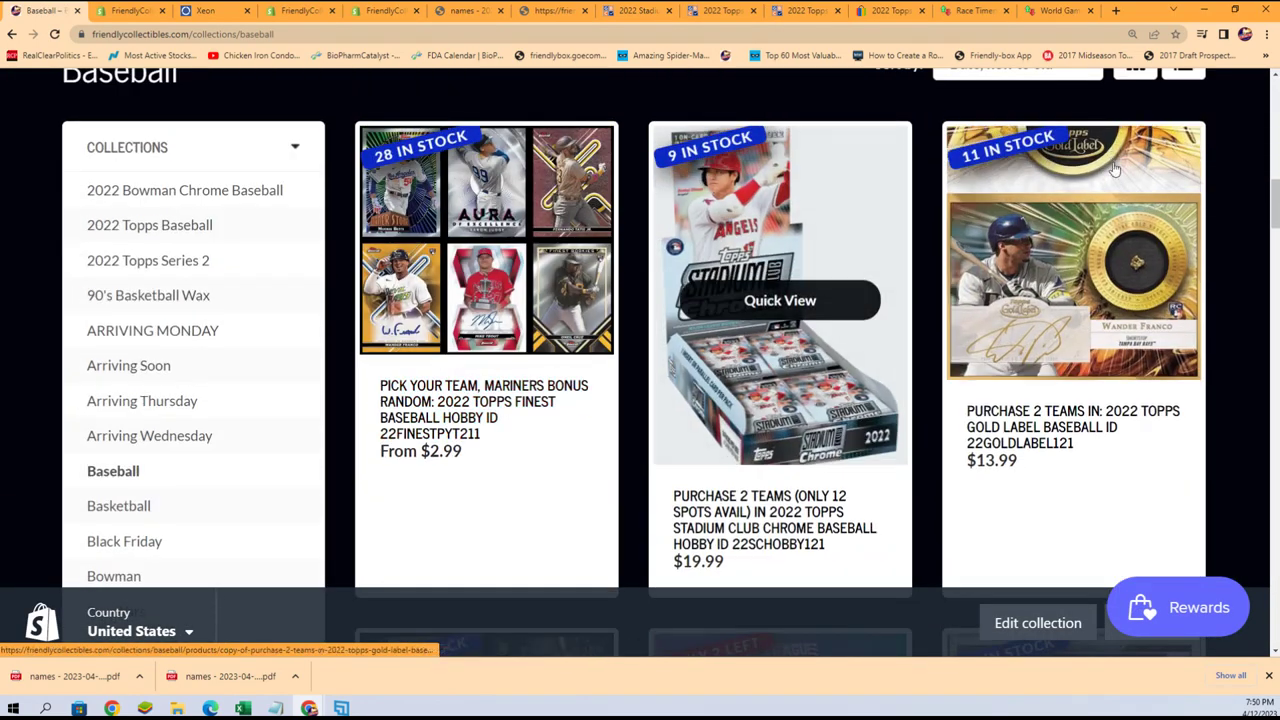
pyautogui.moveTo(1047, 428); pyautogui.dragTo(1076, 444)
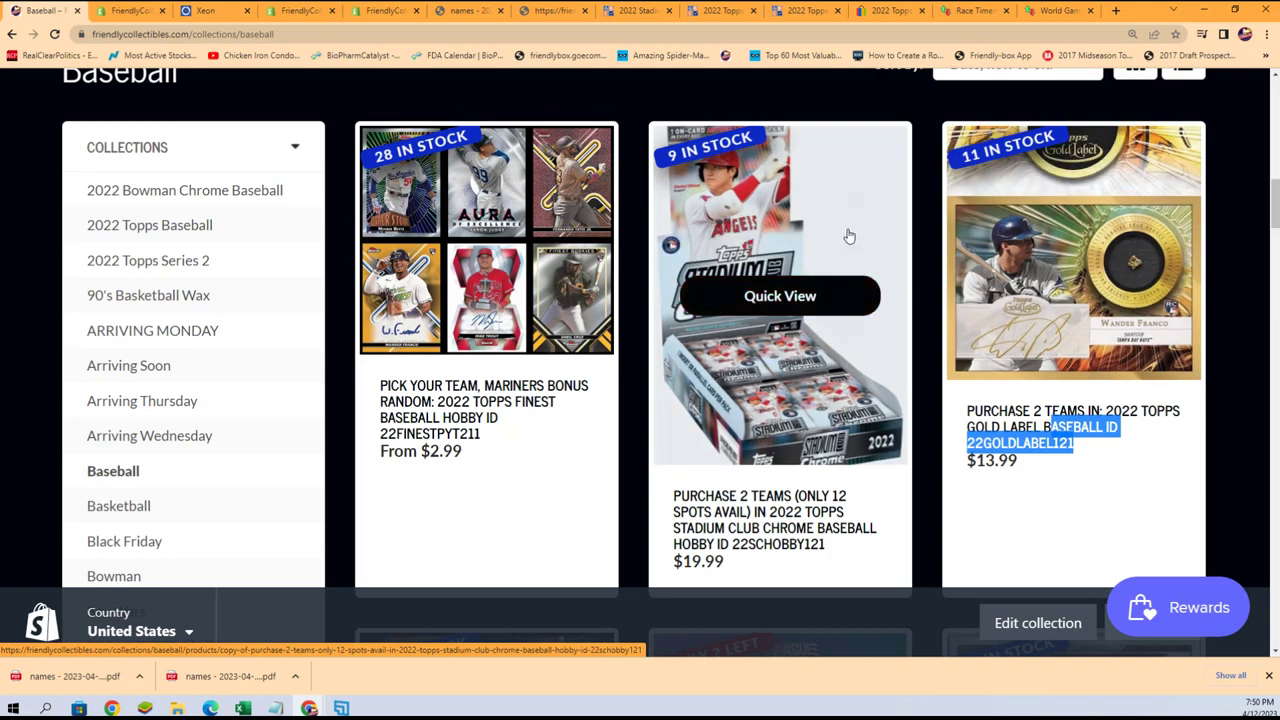
# Find the 2023 Topps Big League Baseball Hobby division listing with ID BIGLEAGUE602 and open its product page.
pyautogui.scroll(-3, 715, 380)
pyautogui.scroll(-2, 715, 380)
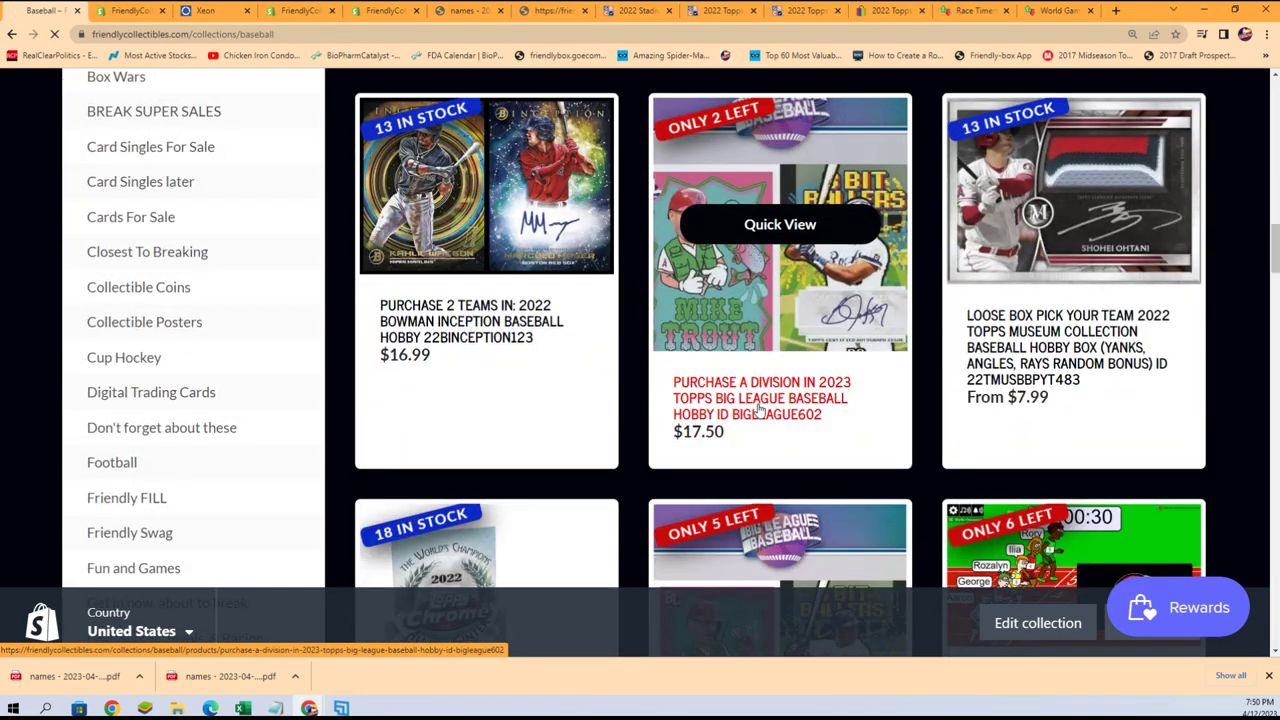
pyautogui.click(756, 410)
pyautogui.scroll(-7, 734, 402)
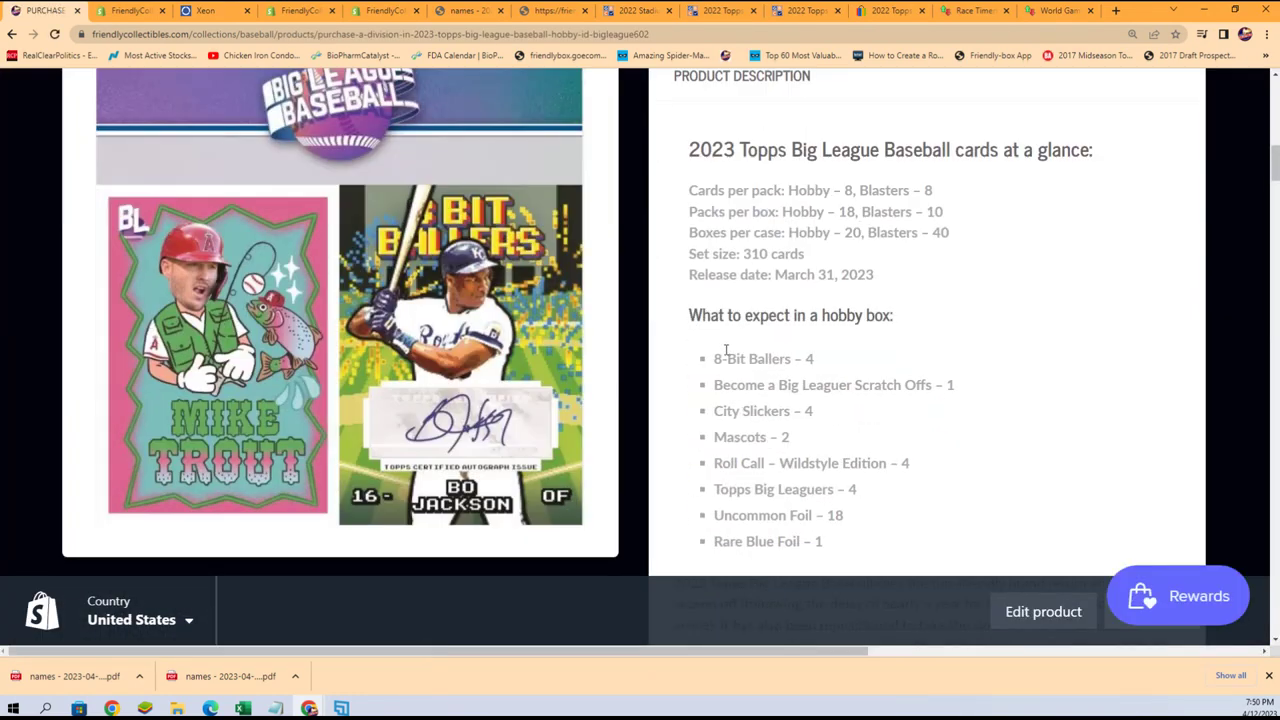
# Copy the web address of the BIGLEAGUE602 division product page.
pyautogui.scroll(1, 723, 356)
pyautogui.click(364, 33)
pyautogui.rightClick(364, 33)
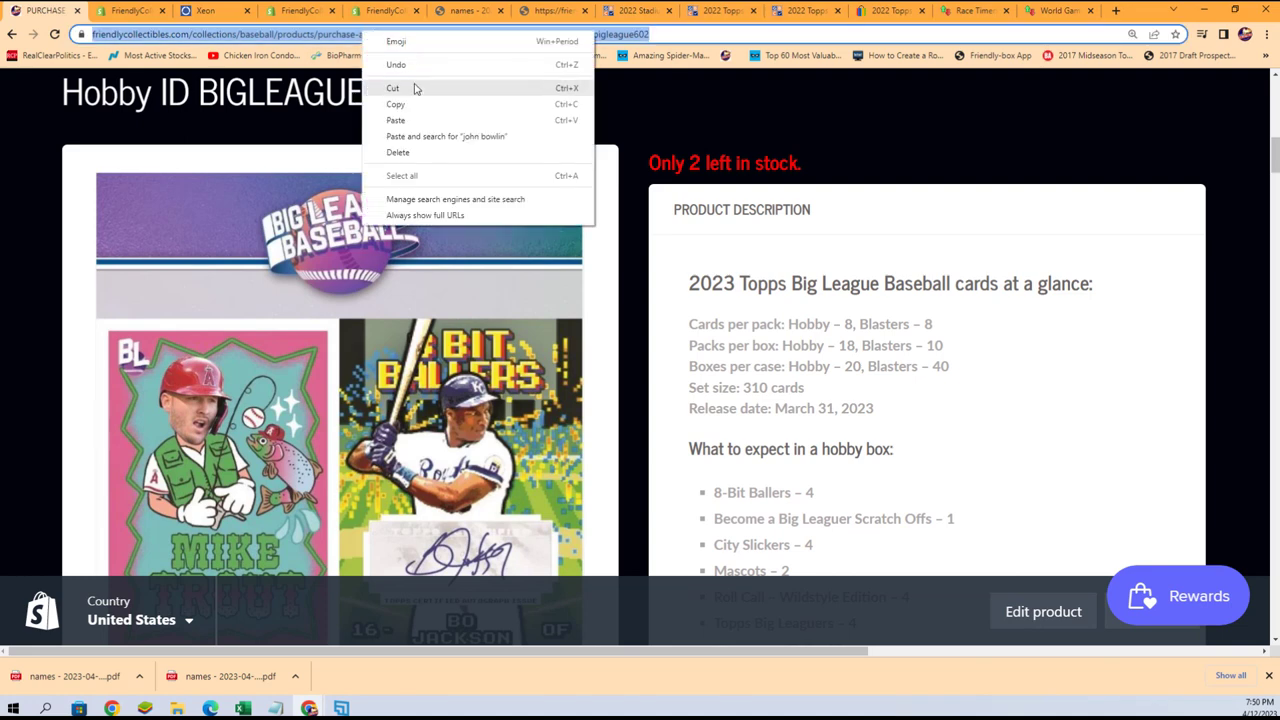